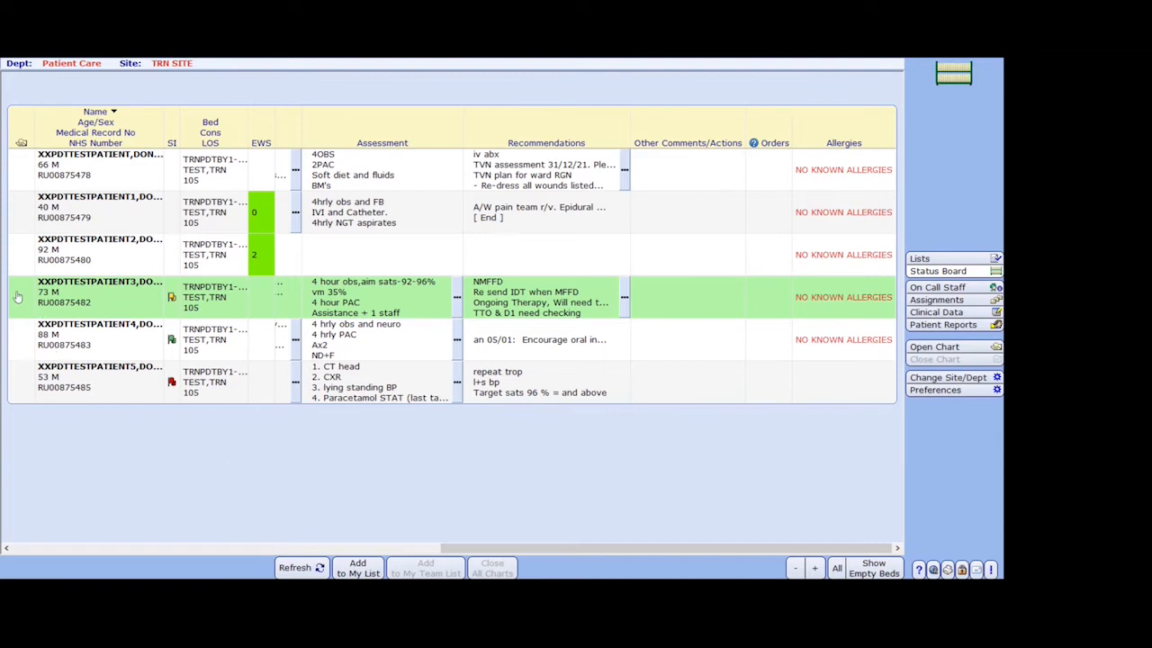
Step: Open the chart of the 73-year-old male patient from the status board and enlarge its worklist to full size
{"action": "double_click", "coordinate": [17, 297]}
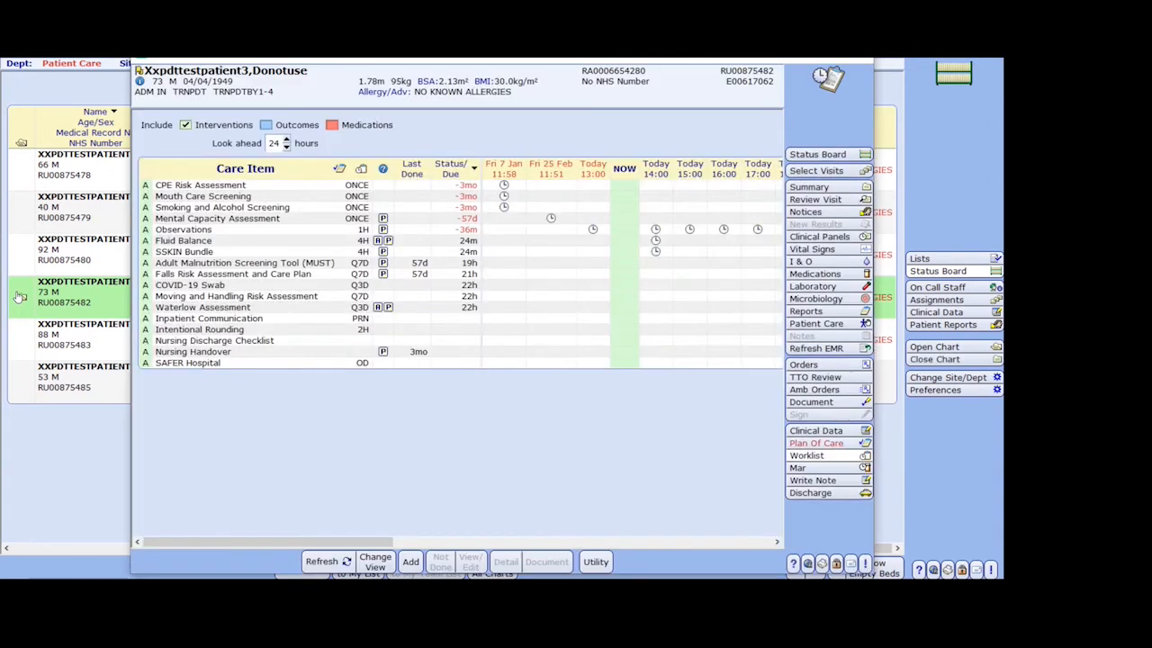
{"action": "left_click", "coordinate": [830, 62]}
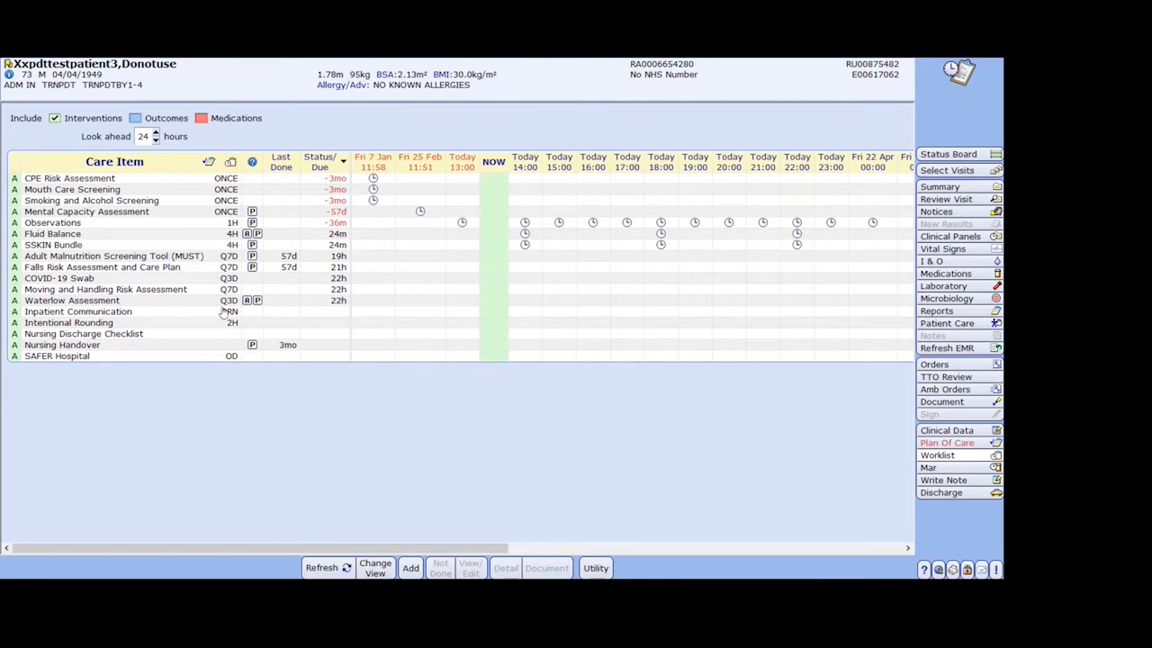
Step: View the frequency options and the attached protocol of the Mental Capacity Assessment in the worklist
{"action": "left_click", "coordinate": [229, 215]}
{"action": "left_click", "coordinate": [230, 215]}
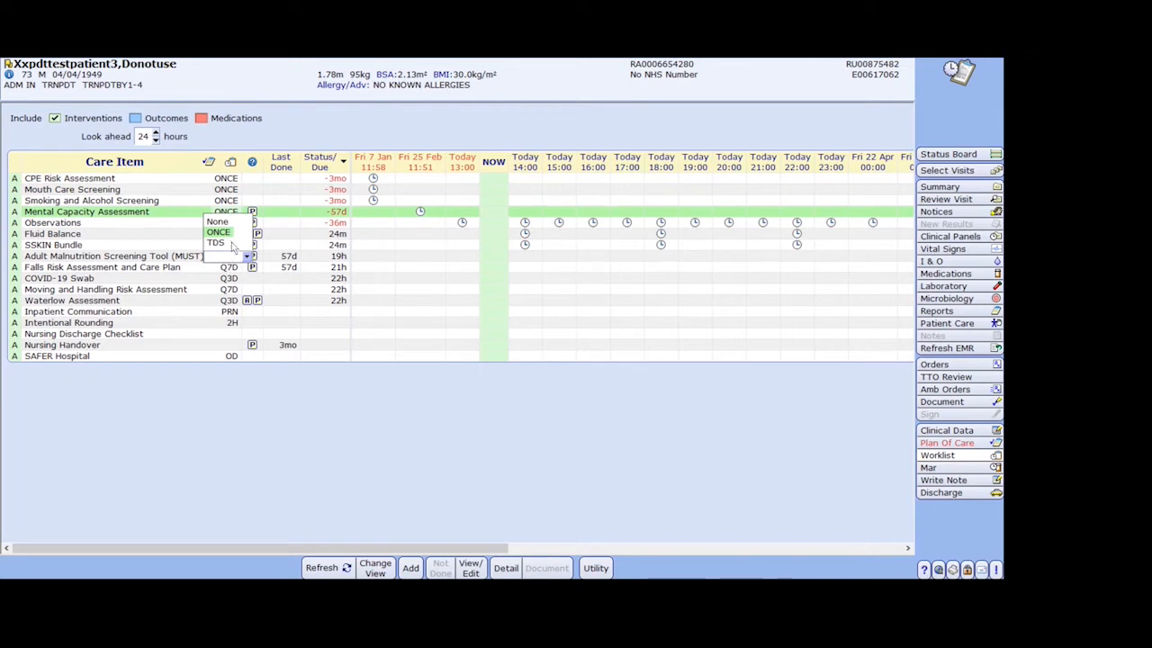
{"action": "left_click", "coordinate": [205, 288]}
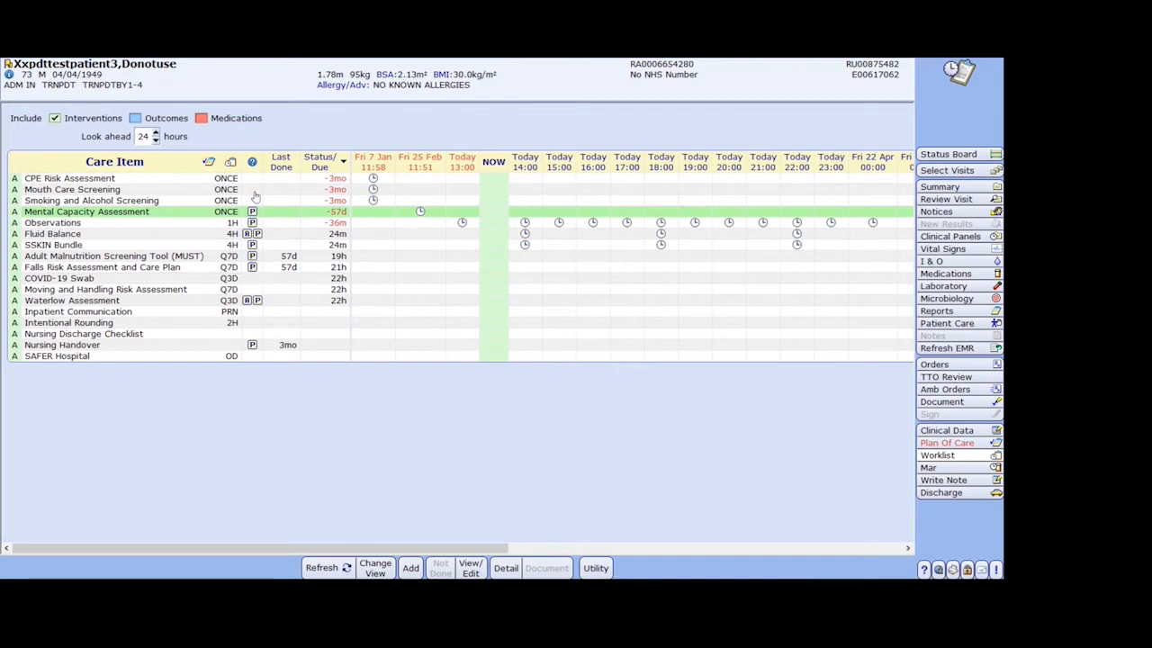
{"action": "mouse_move", "coordinate": [253, 163]}
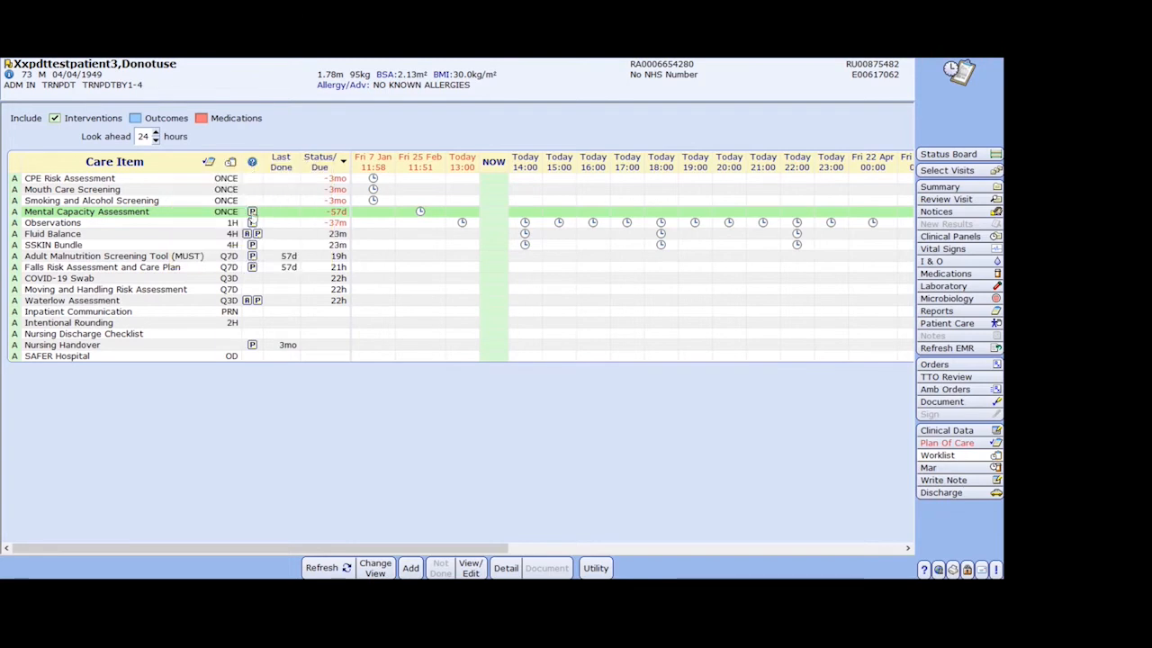
{"action": "left_click", "coordinate": [252, 216]}
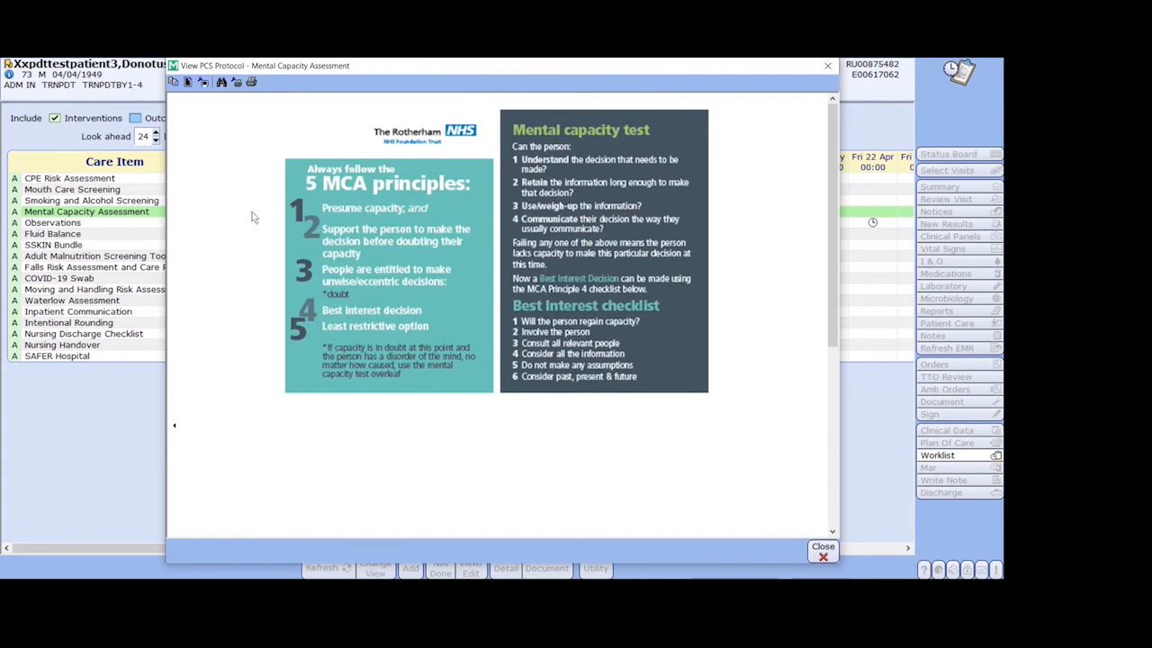
{"action": "left_click", "coordinate": [828, 66]}
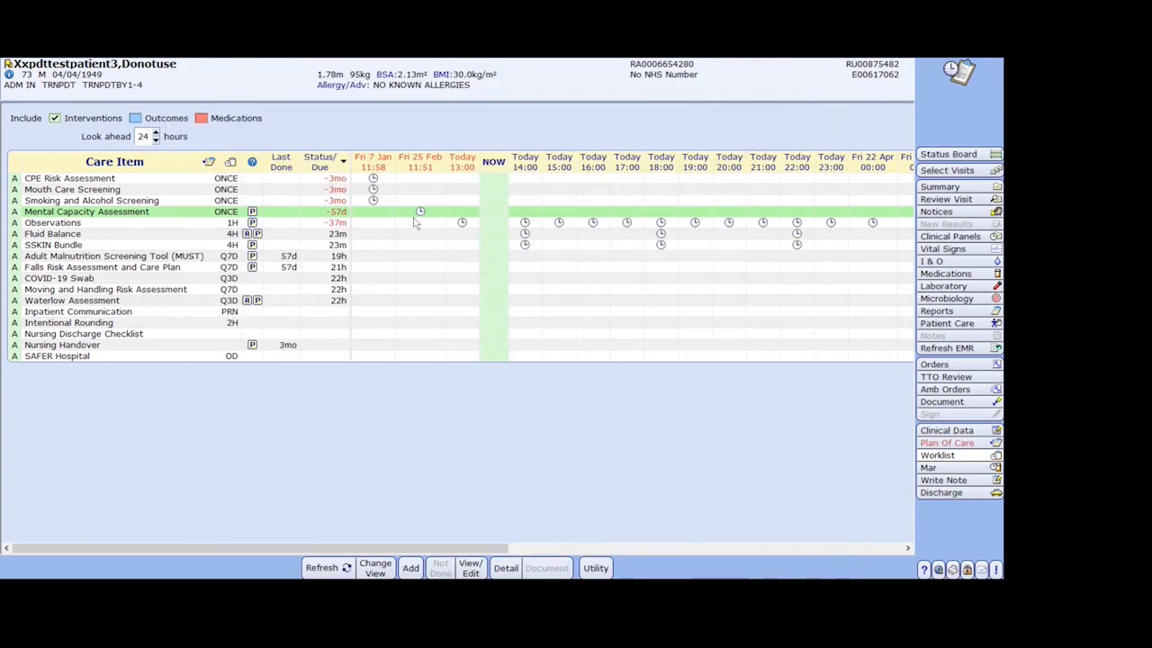
Step: Mark the SSKIN Bundle for the current time, open its documentation flowsheet, and save and exit
{"action": "left_click", "coordinate": [420, 245]}
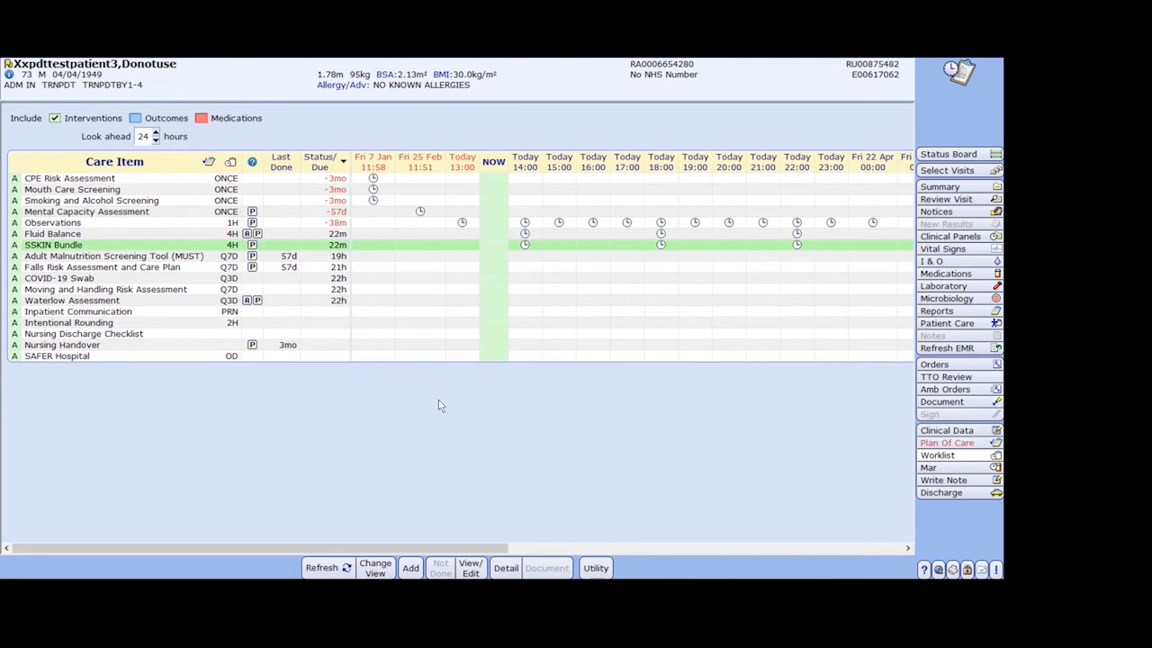
{"action": "left_click", "coordinate": [536, 248]}
{"action": "left_click", "coordinate": [550, 572]}
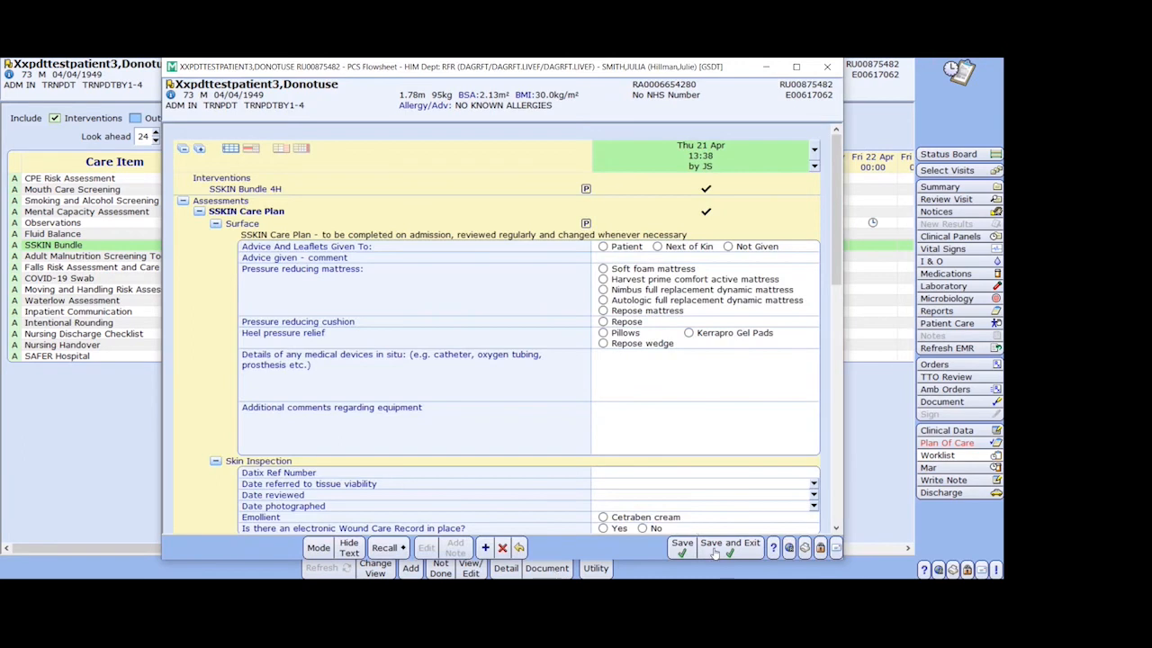
{"action": "left_click", "coordinate": [729, 545]}
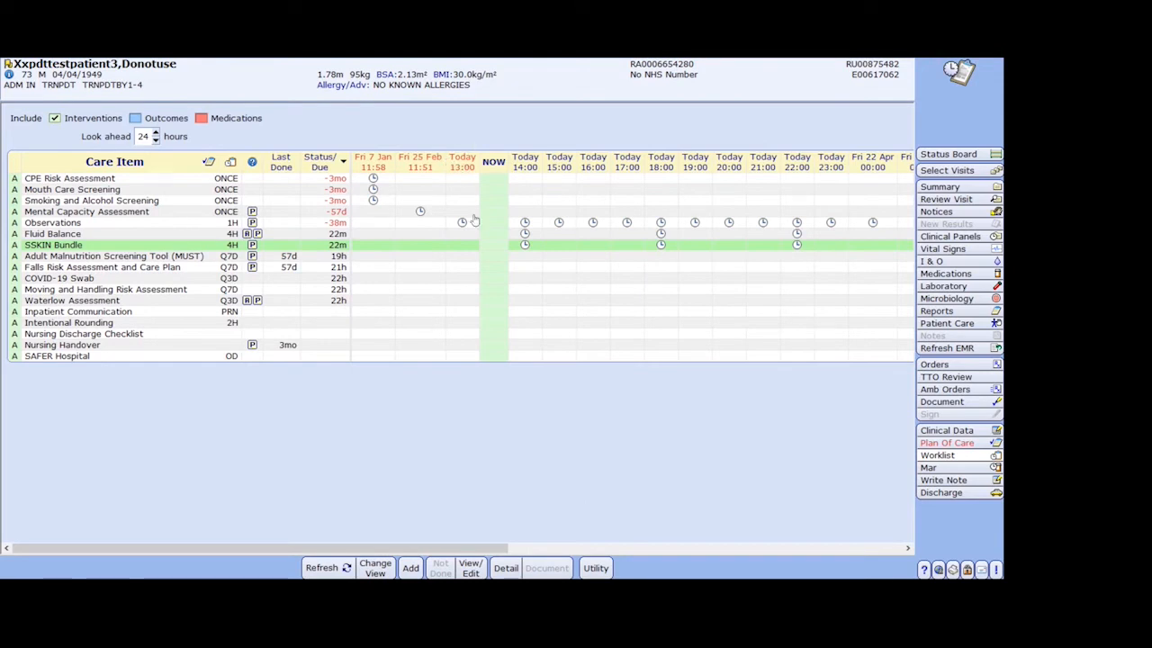
{"action": "left_click", "coordinate": [492, 247]}
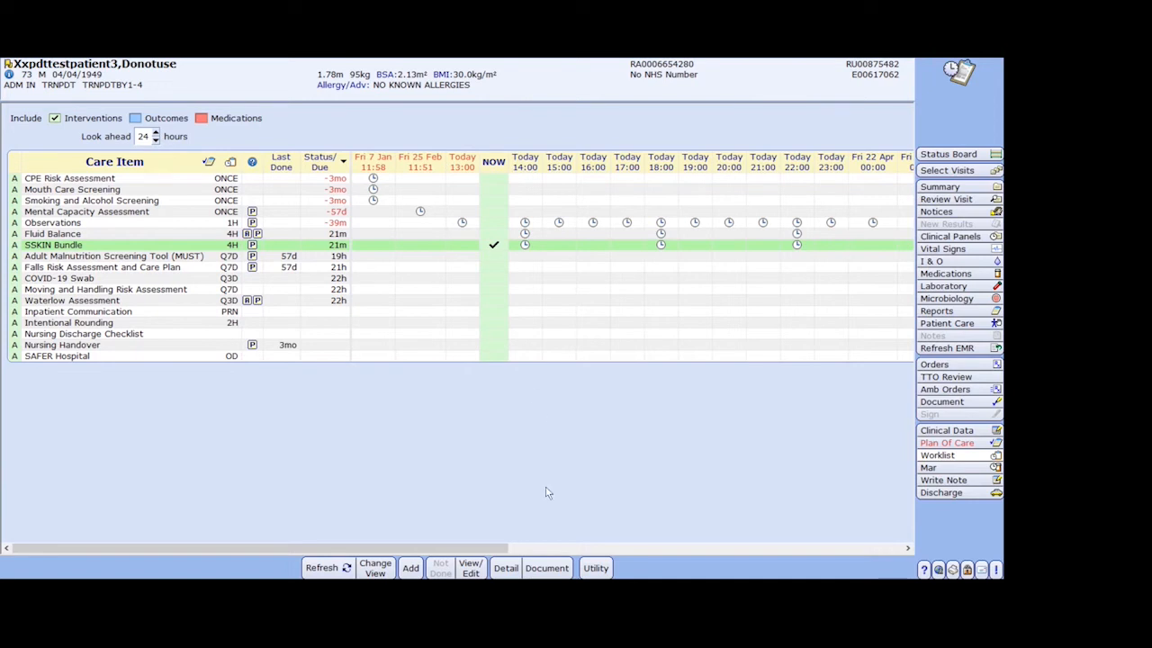
{"action": "left_click", "coordinate": [547, 568]}
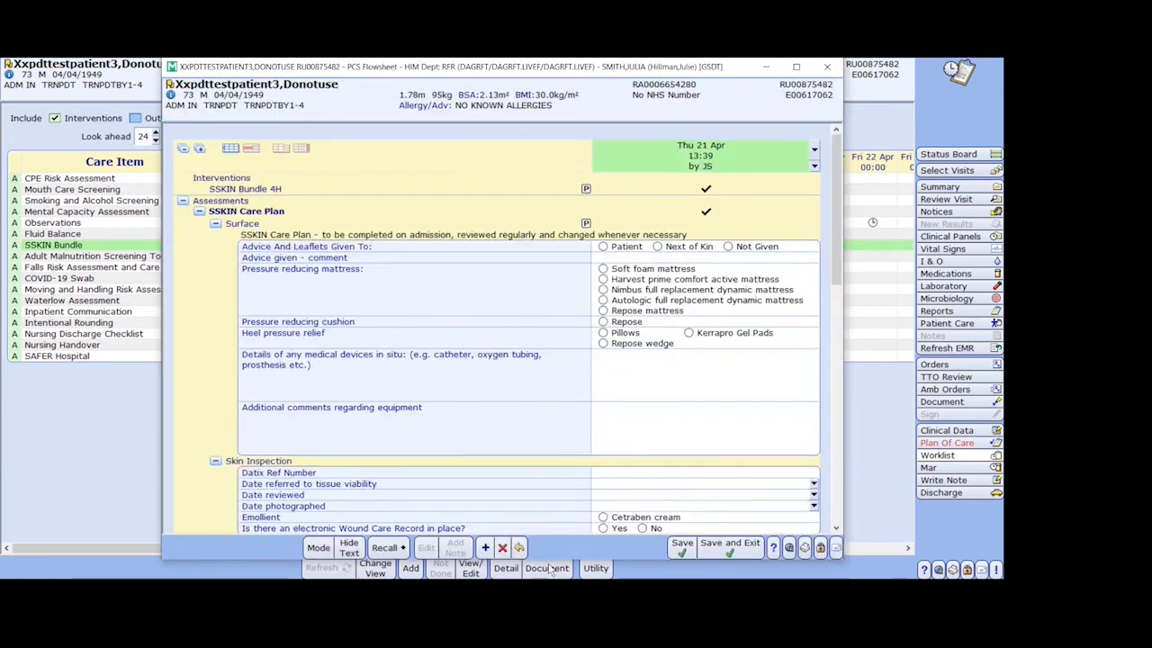
{"action": "left_click", "coordinate": [712, 553]}
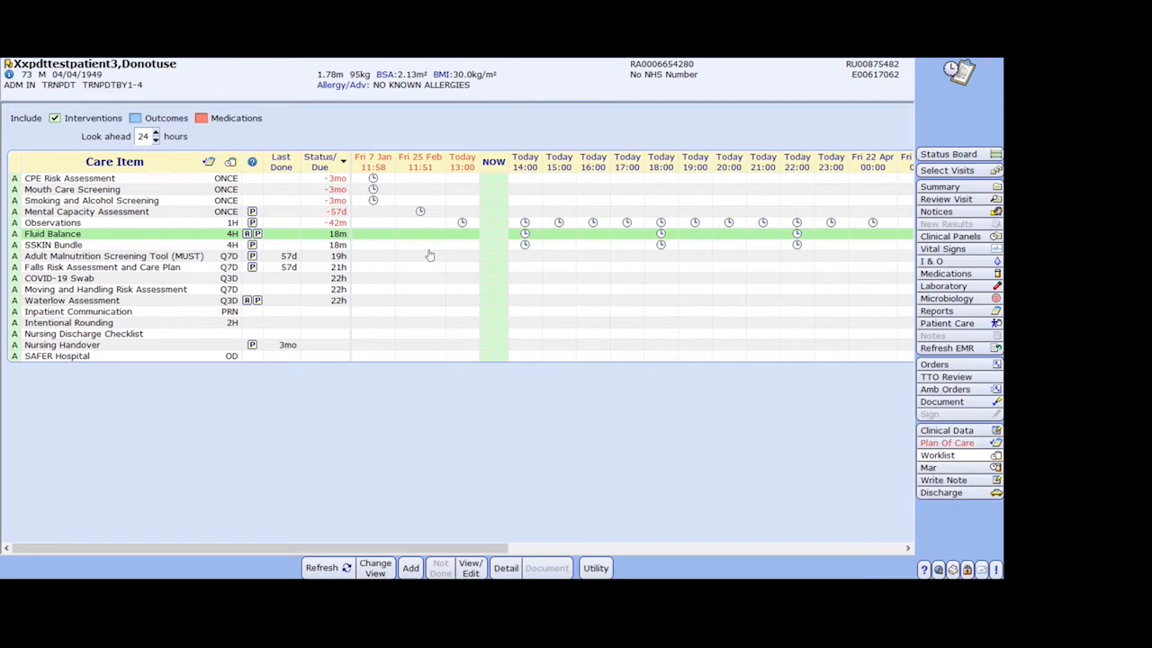
Step: Mark Fluid Balance for the current time and view its documentation flowsheet, closing it without saving
{"action": "left_click", "coordinate": [494, 236]}
{"action": "left_click", "coordinate": [547, 568]}
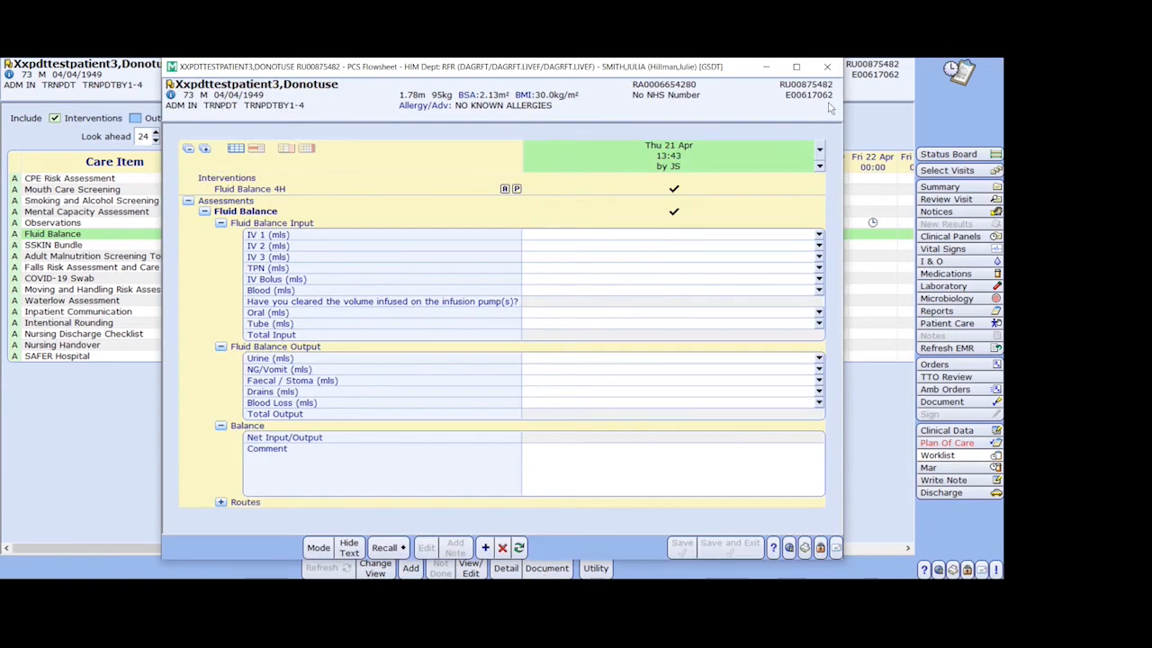
{"action": "left_click", "coordinate": [827, 67]}
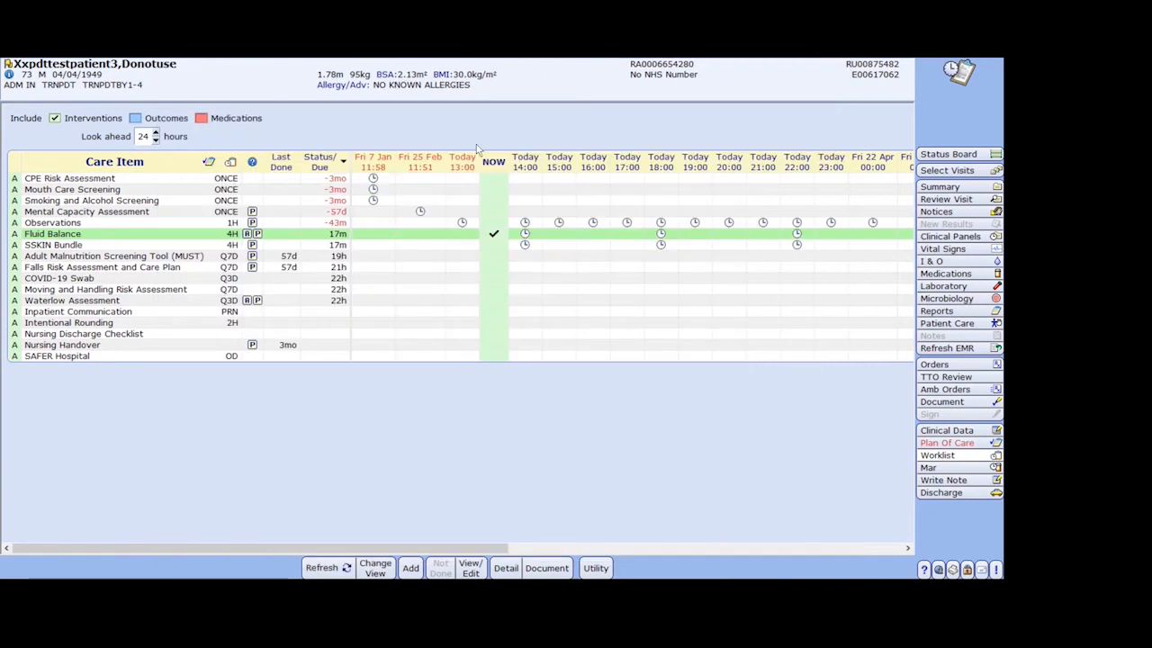
Step: Sort the worklist by Last Done and add the Food Record Chart intervention, found by searching for "food"
{"action": "left_click", "coordinate": [281, 163]}
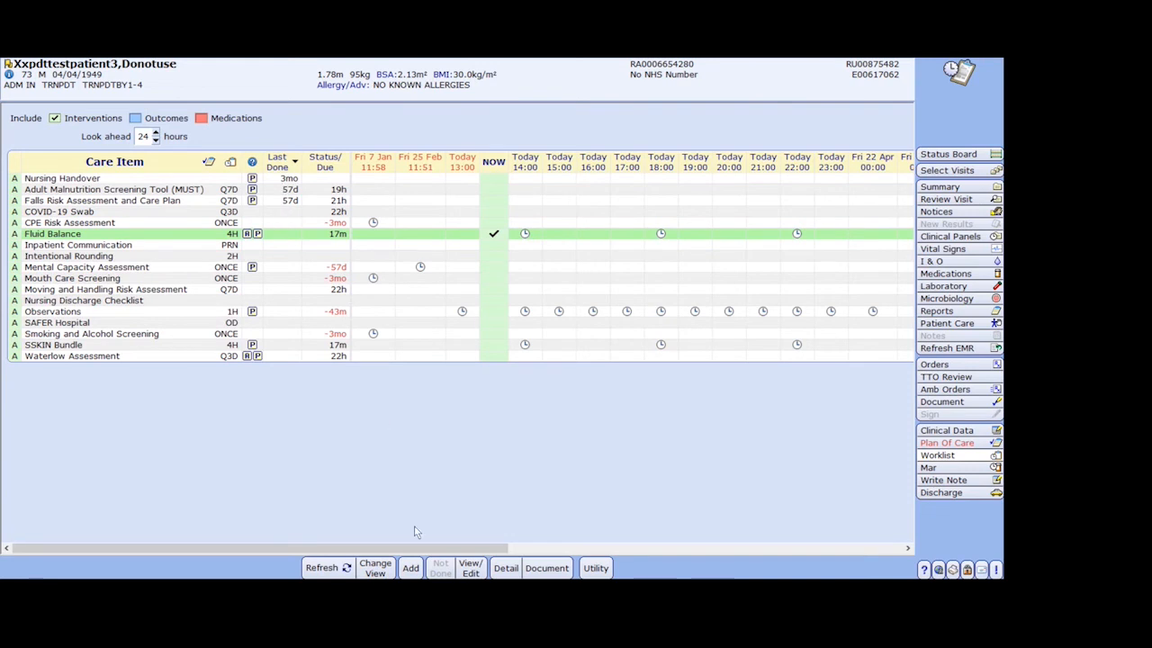
{"action": "left_click", "coordinate": [410, 567]}
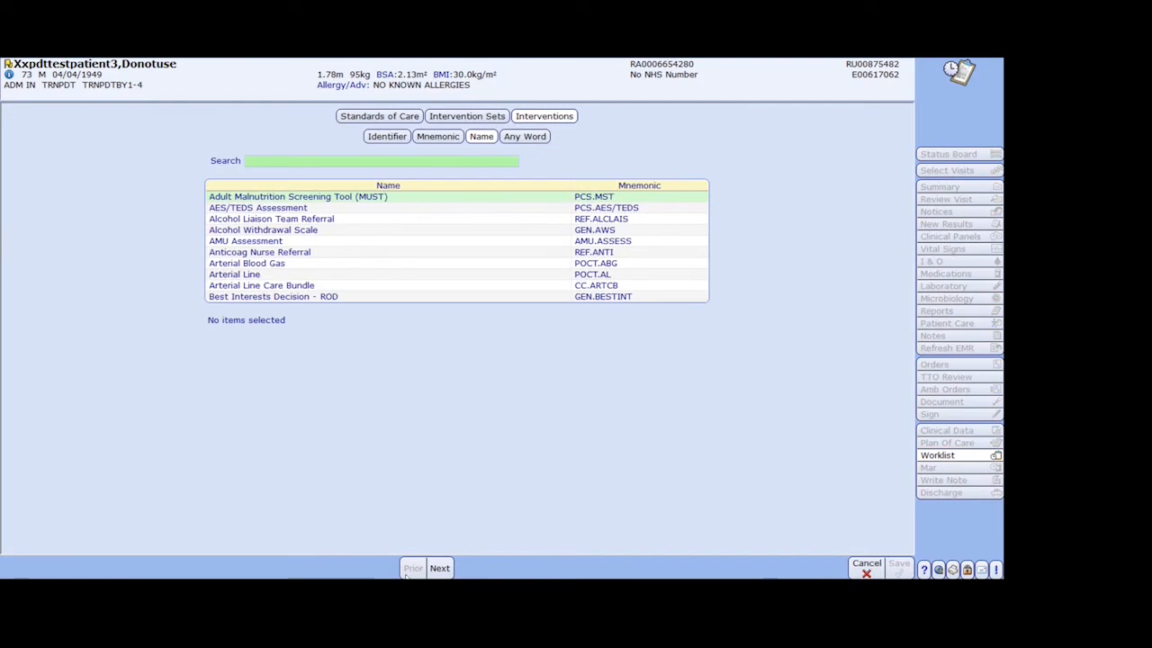
{"action": "type", "text": "food"}
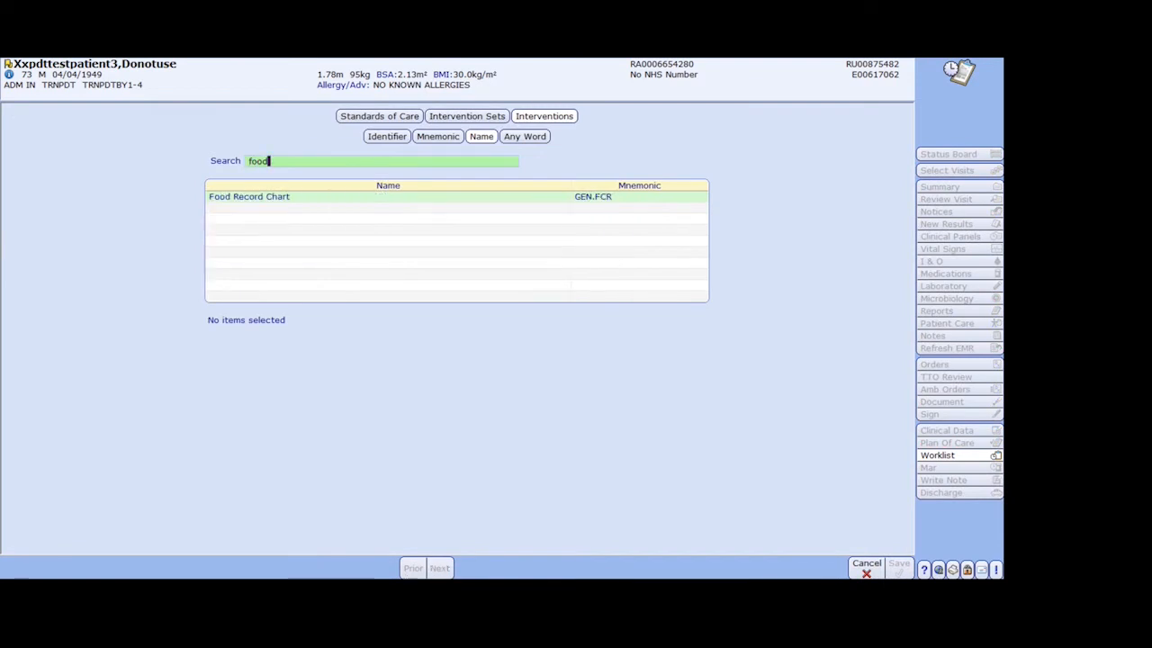
{"action": "left_click", "coordinate": [255, 201]}
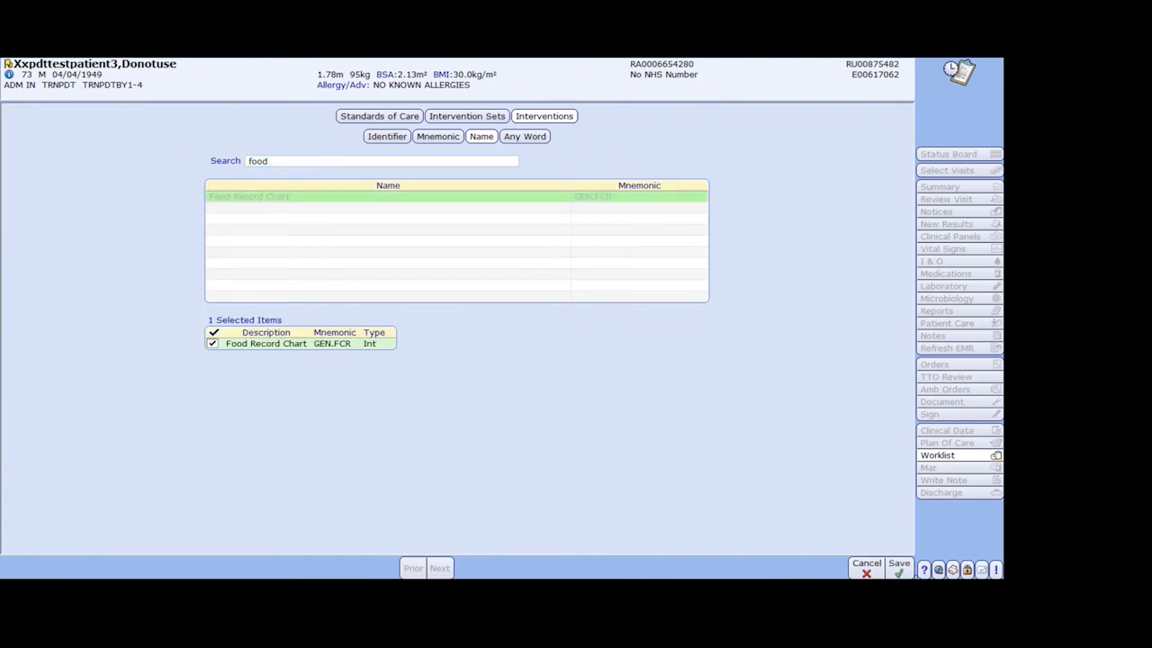
{"action": "left_click", "coordinate": [899, 567]}
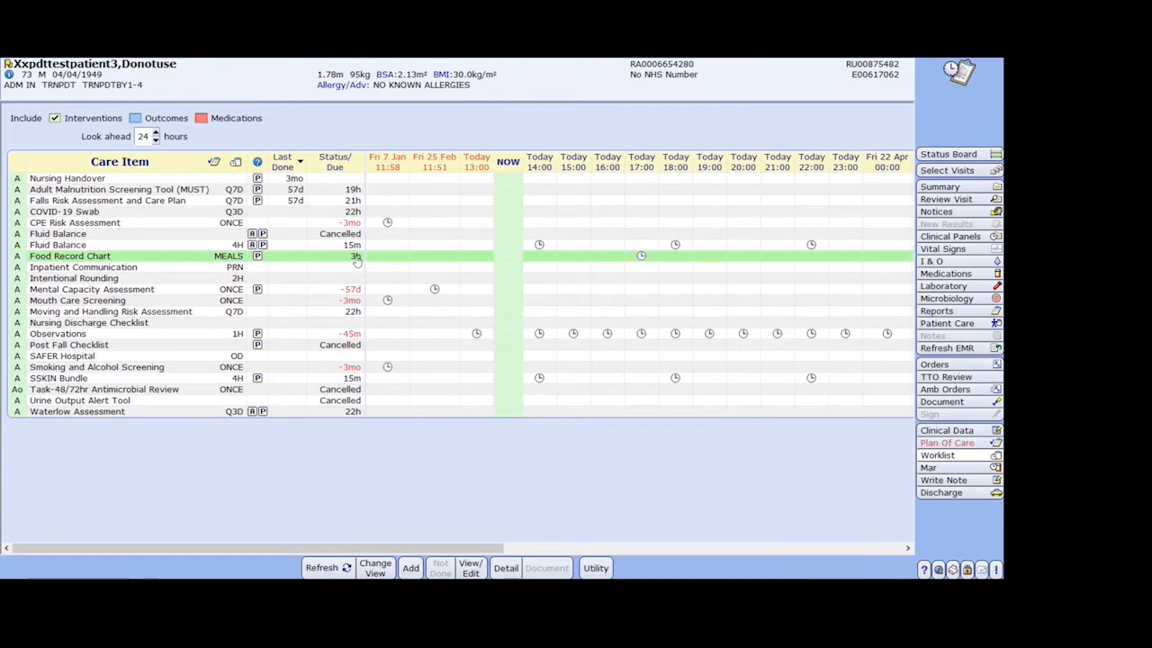
Step: Set the status of the Food Record Chart to Complete
{"action": "left_click", "coordinate": [357, 257]}
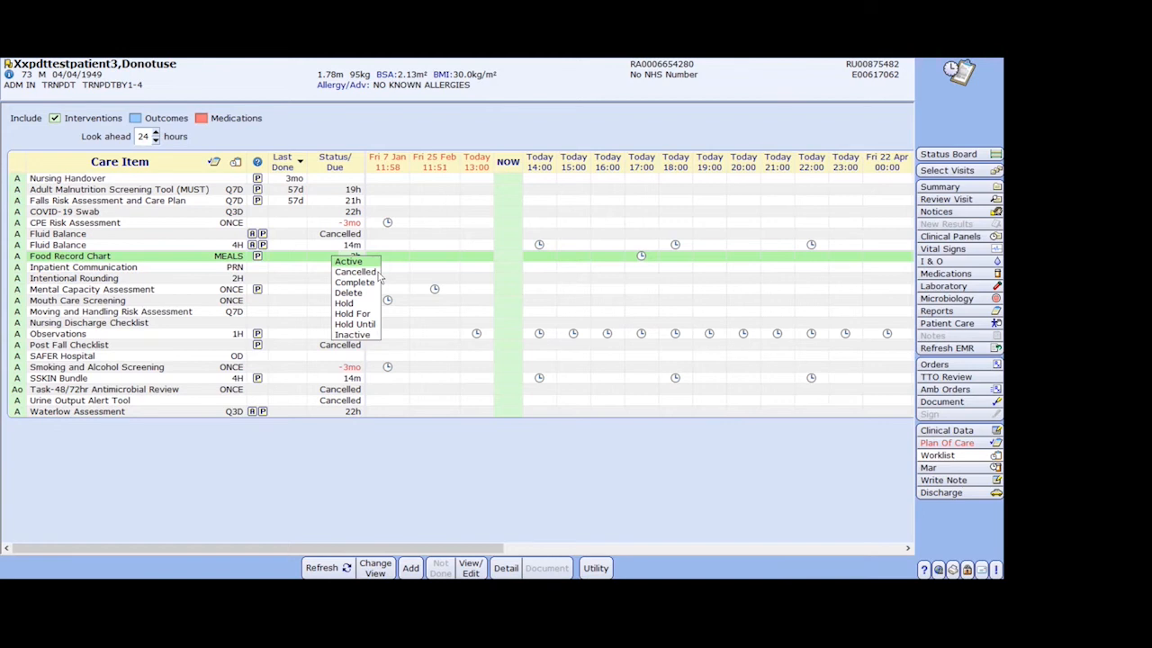
{"action": "left_click", "coordinate": [379, 273]}
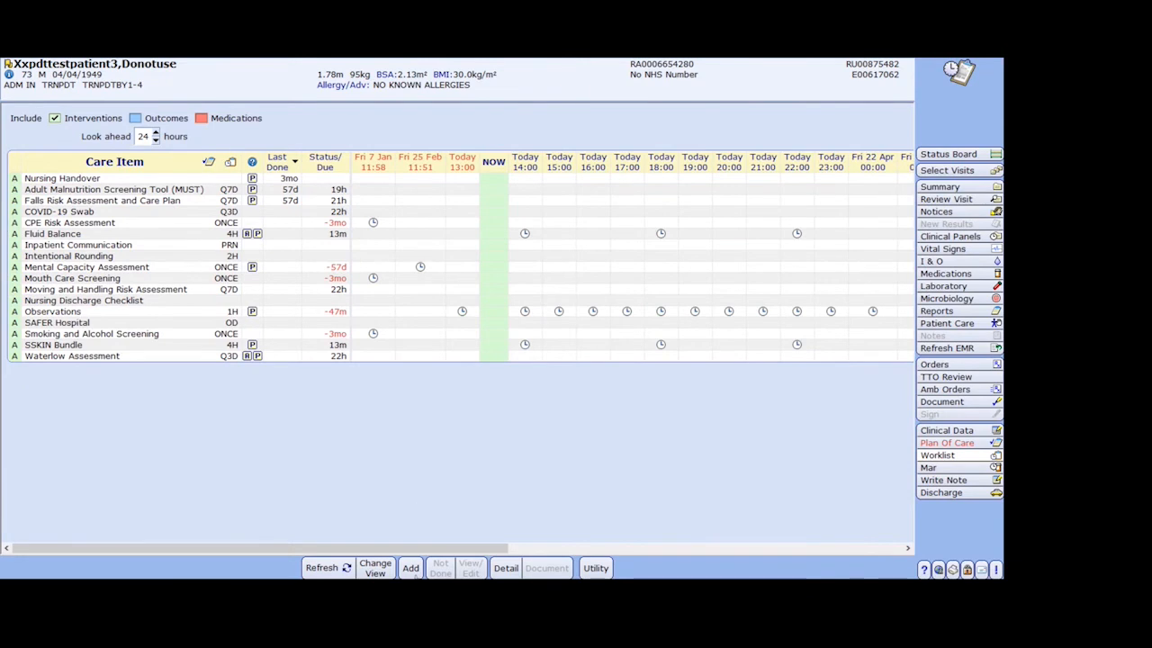
Step: Try to add the Food Record Chart again by searching the interventions for "food", and cancel
{"action": "left_click", "coordinate": [412, 572]}
{"action": "type", "text": "food"}
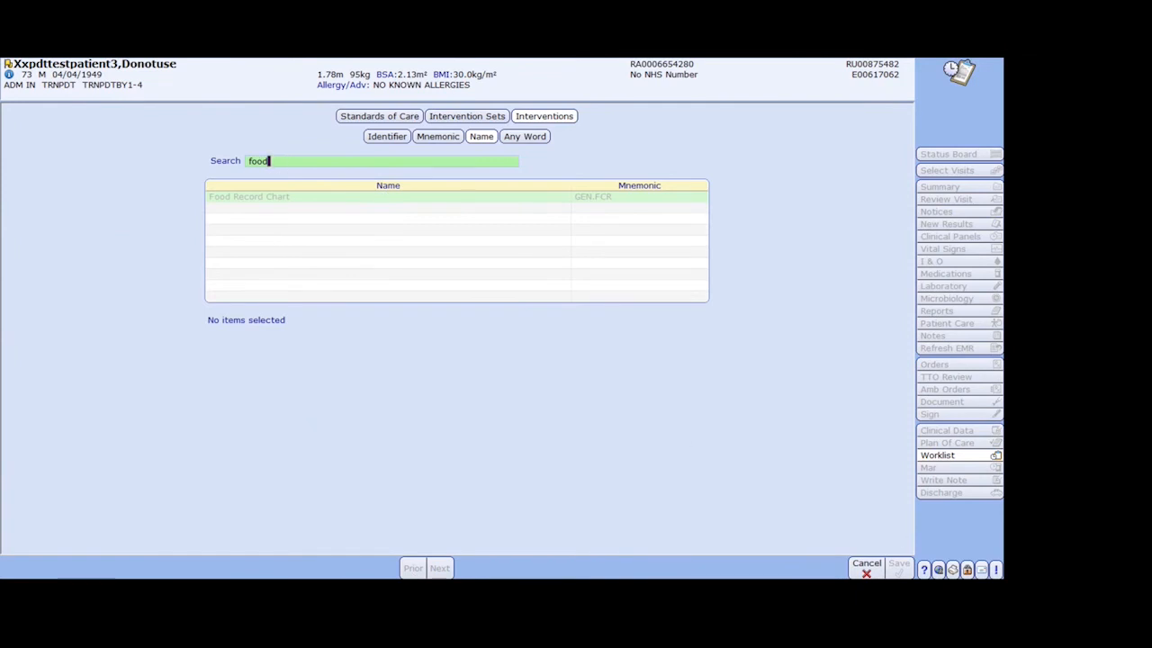
{"action": "left_click", "coordinate": [859, 573]}
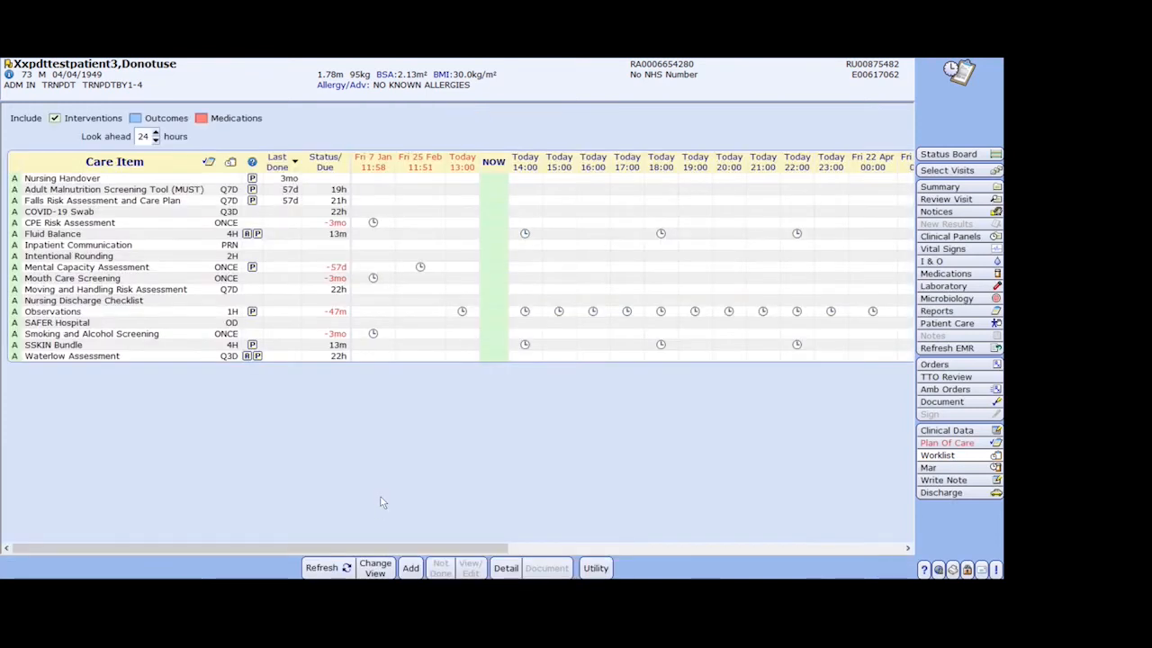
Step: Include completed interventions in the worklist view and set the Food Record Chart's status to Active
{"action": "left_click", "coordinate": [376, 572]}
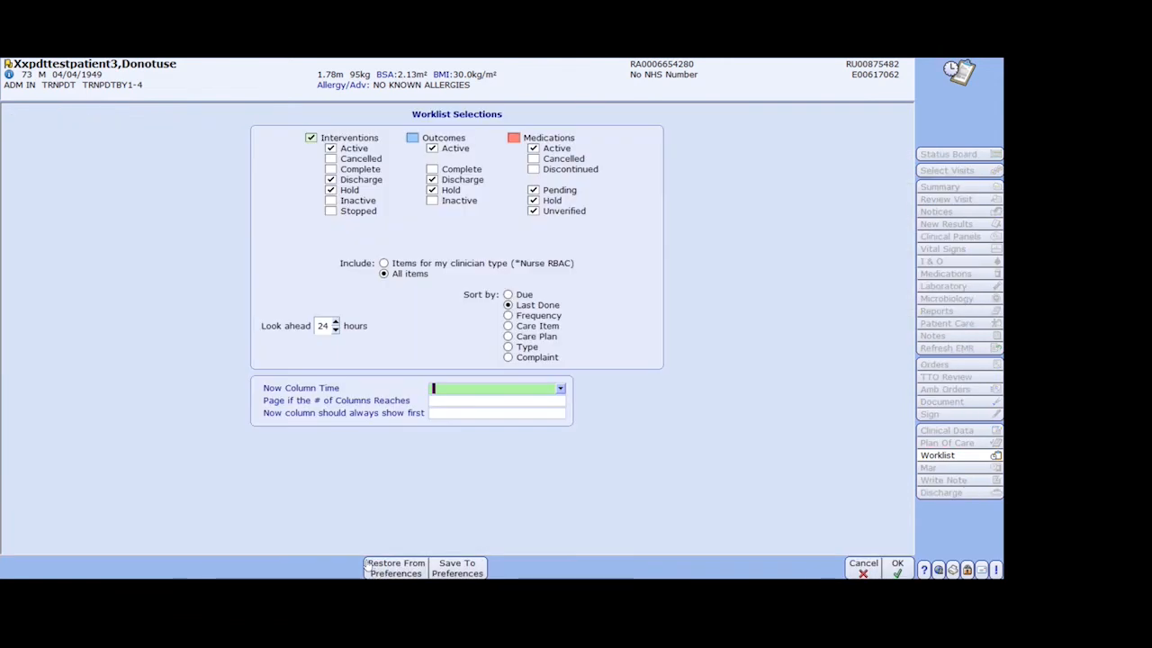
{"action": "left_click", "coordinate": [331, 178]}
{"action": "left_click", "coordinate": [330, 168]}
{"action": "left_click", "coordinate": [331, 180]}
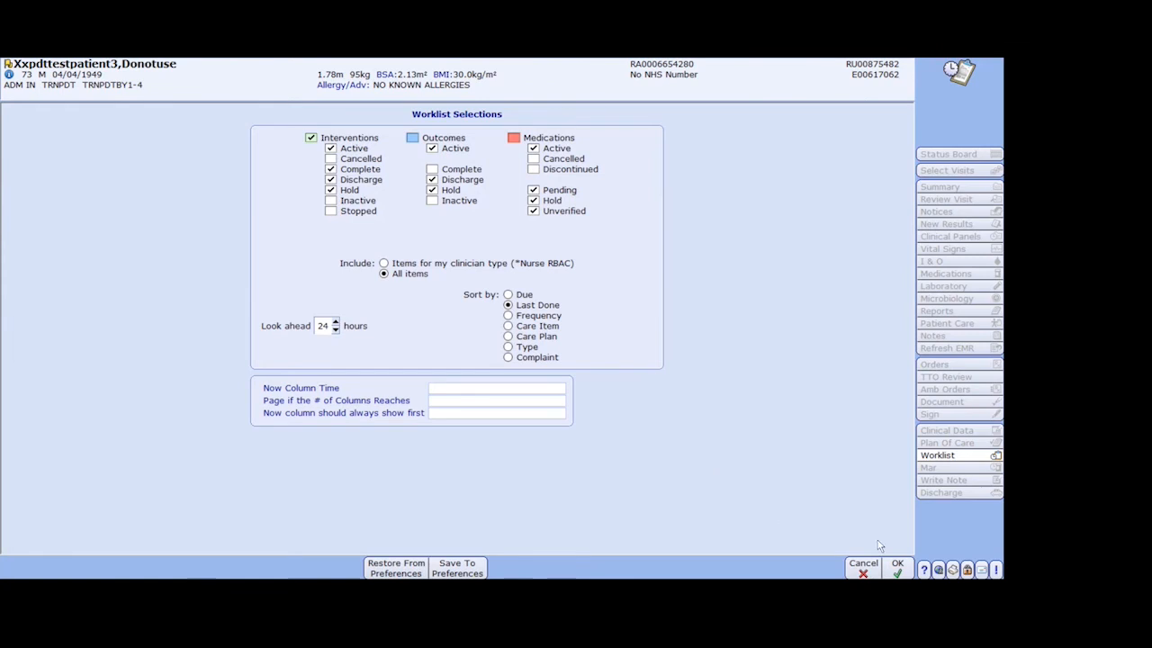
{"action": "left_click", "coordinate": [891, 566]}
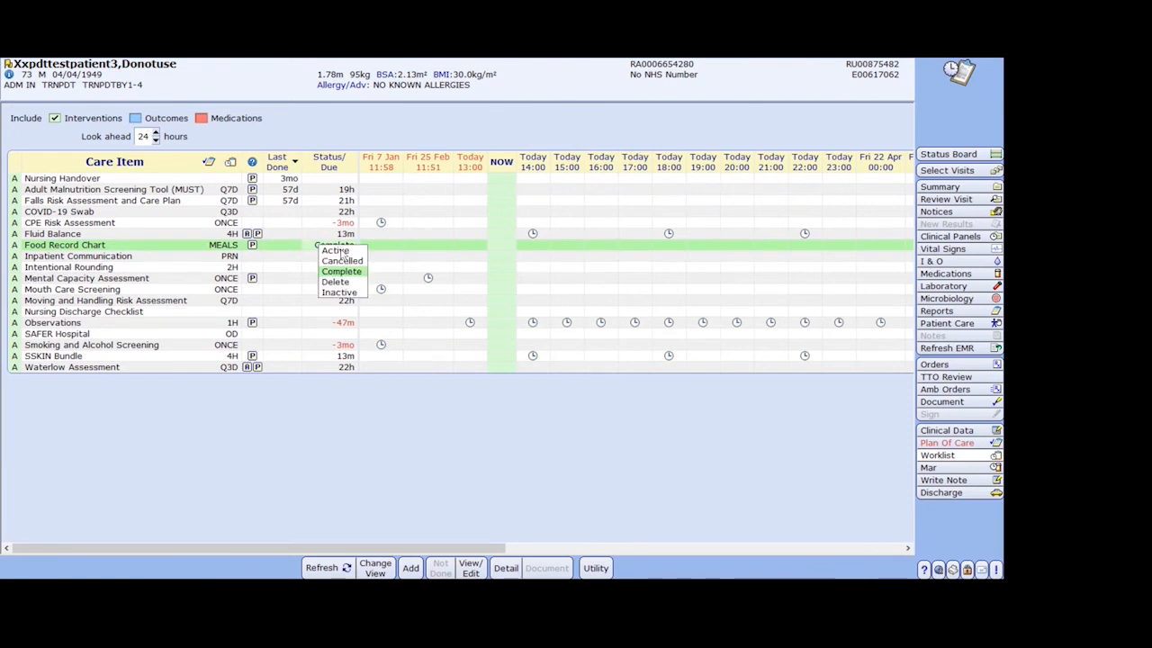
{"action": "left_click", "coordinate": [341, 253]}
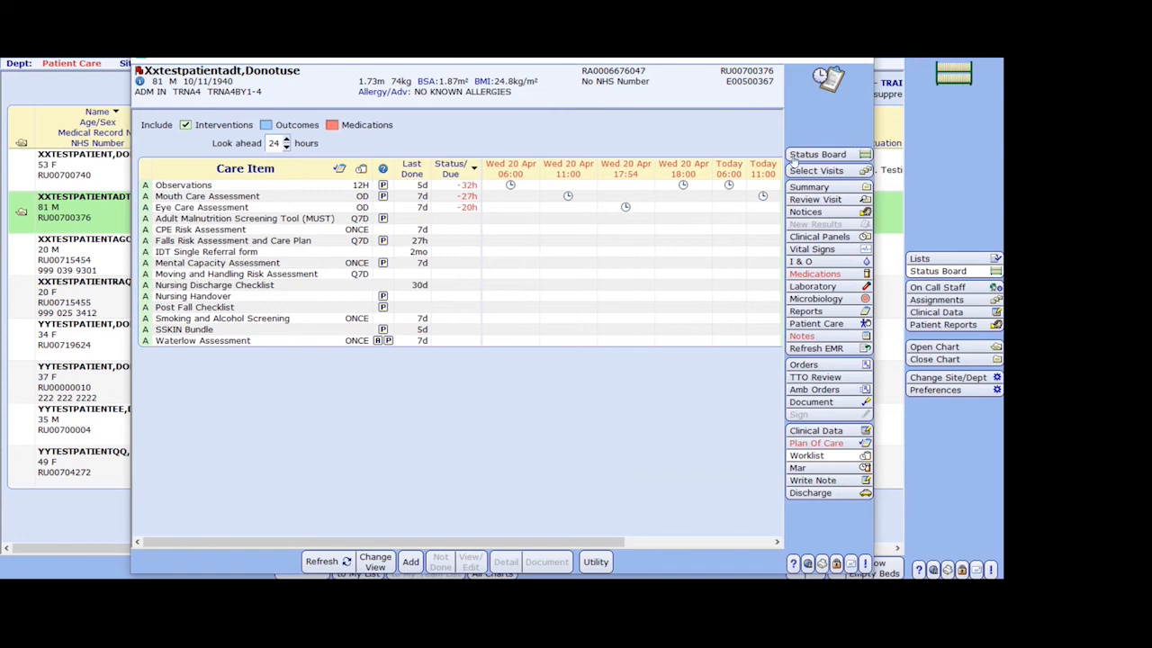
Step: Open the visit selection and view the clinical summary in the 81-year-old male patient's chart
{"action": "left_click", "coordinate": [801, 173]}
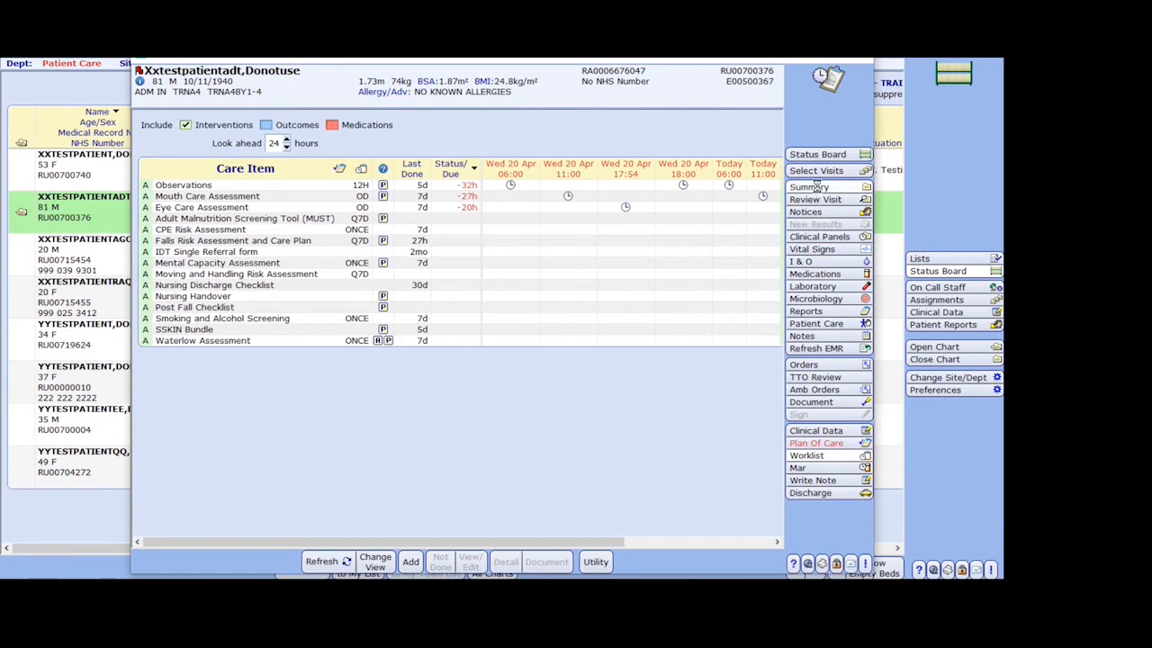
{"action": "left_click", "coordinate": [817, 186]}
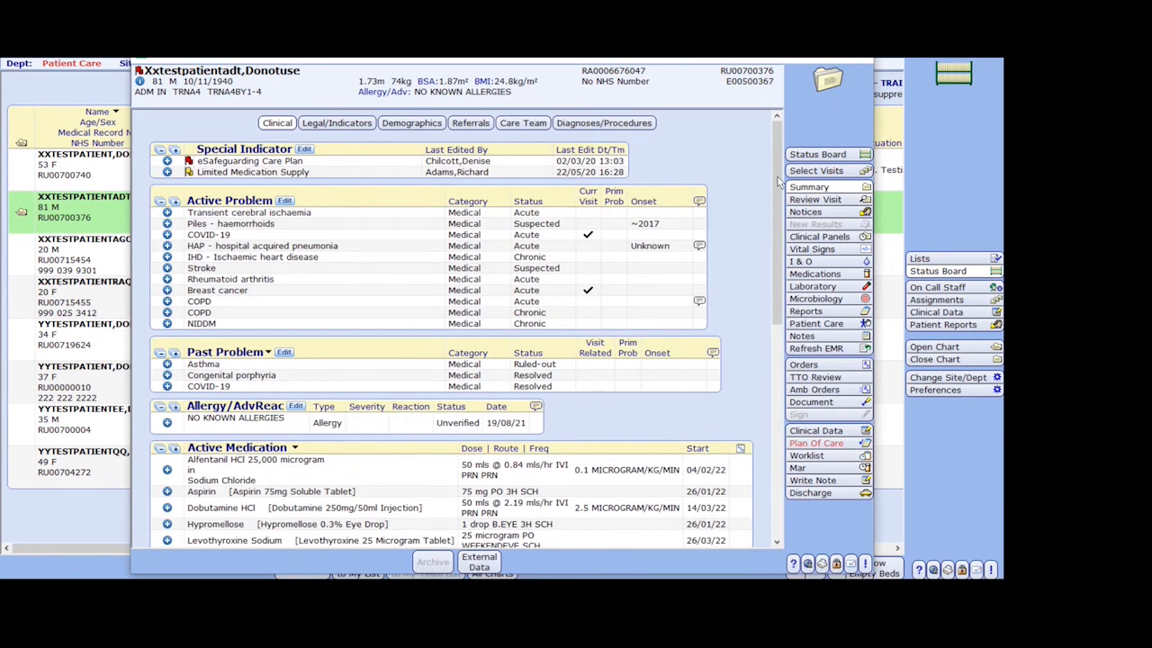
{"action": "mouse_move", "coordinate": [778, 182]}
{"action": "left_mouse_down"}
{"action": "mouse_move", "coordinate": [792, 236]}
{"action": "mouse_move", "coordinate": [776, 168]}
{"action": "left_mouse_up"}
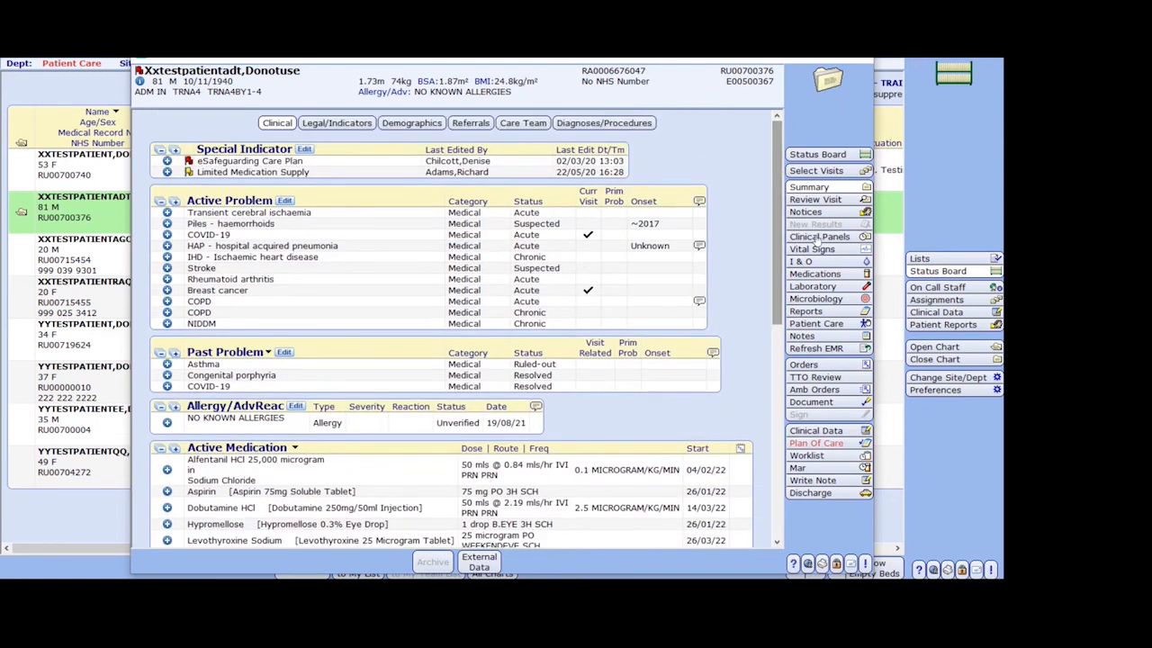
Step: Open the Doctor's Ward Rounds/Handovers clinical panel of the patient
{"action": "left_click", "coordinate": [817, 238]}
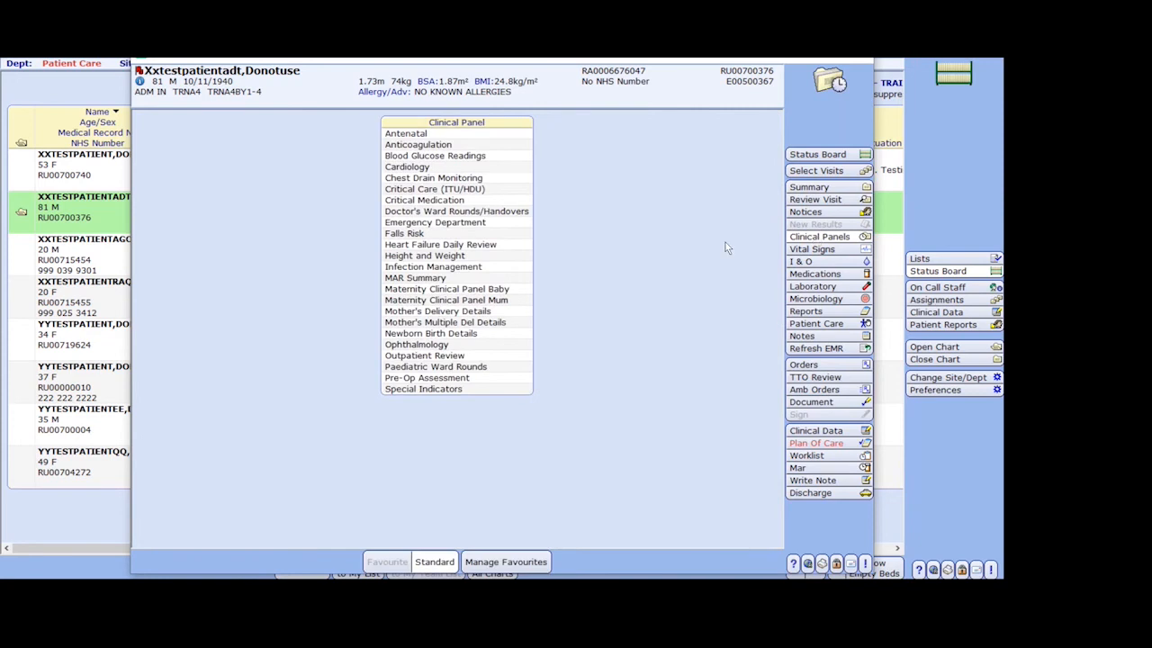
{"action": "left_click", "coordinate": [487, 212]}
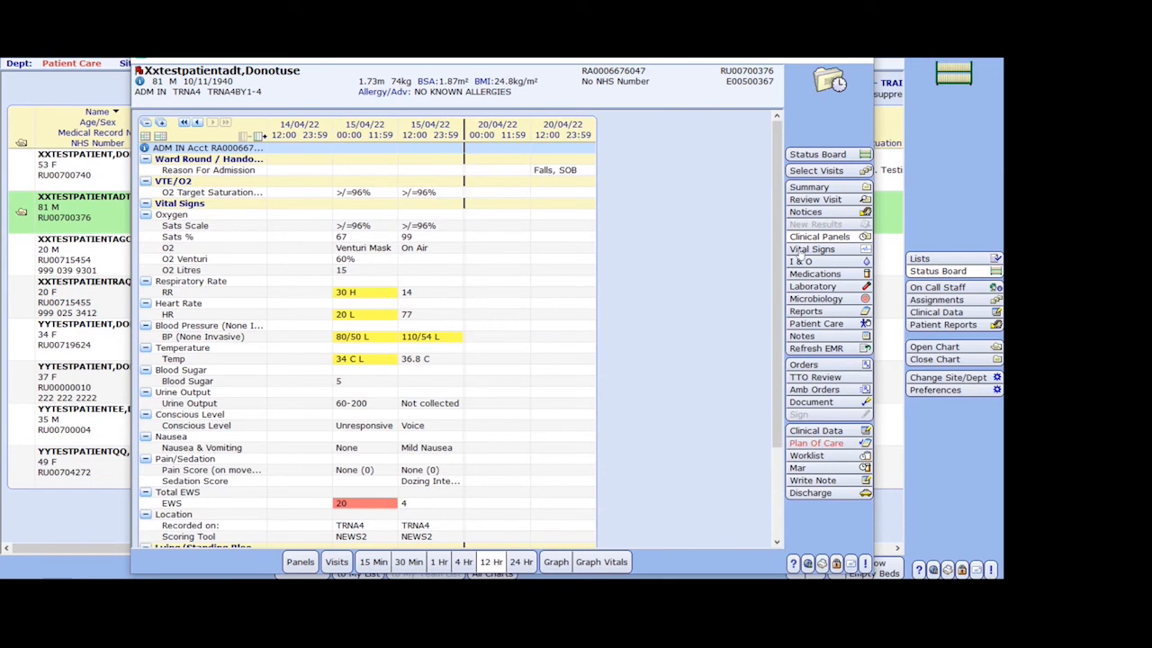
Step: View the patient's vital signs history and the intake and output record
{"action": "left_click", "coordinate": [831, 256]}
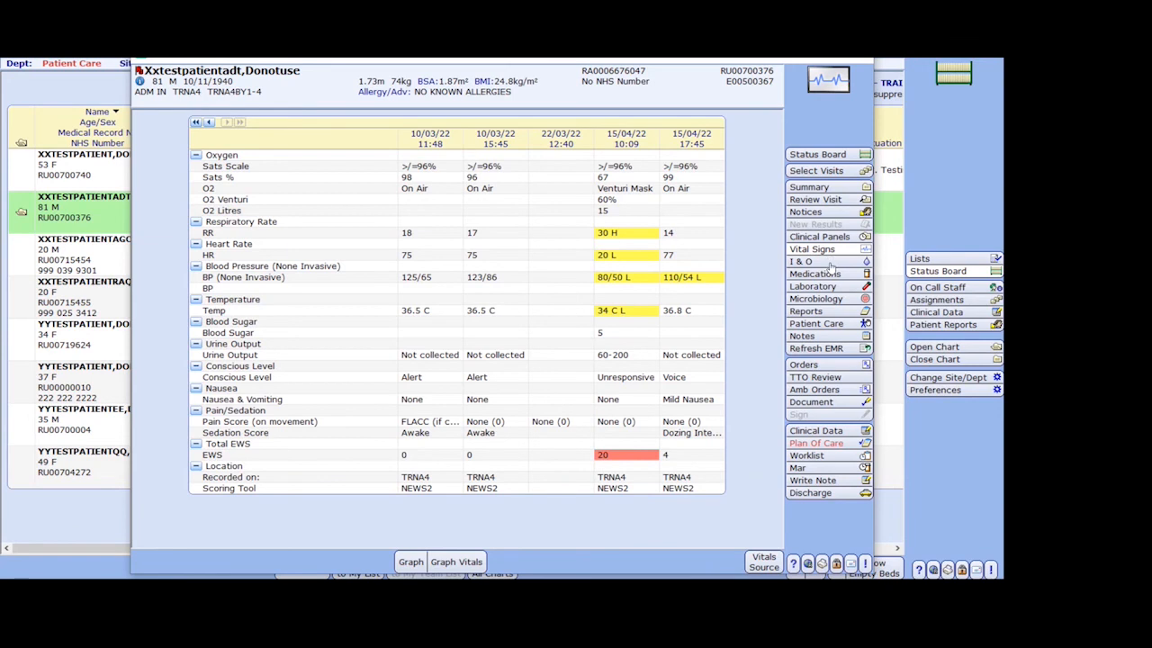
{"action": "left_click", "coordinate": [831, 262]}
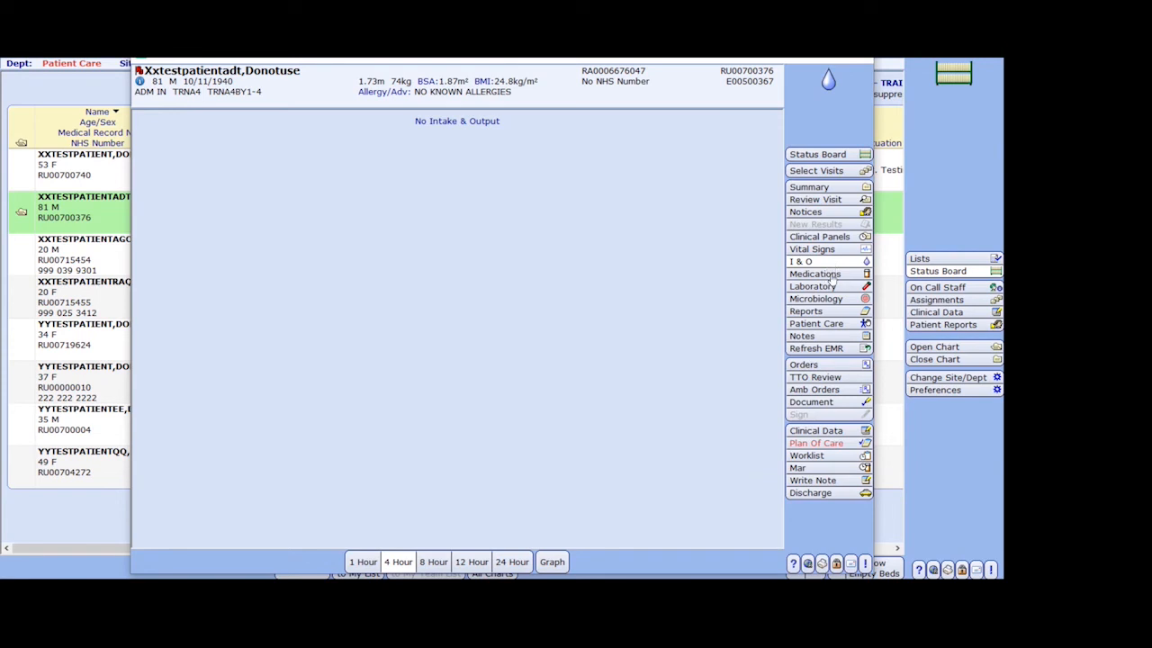
Step: View the patient's medication list and laboratory results
{"action": "left_click", "coordinate": [830, 274]}
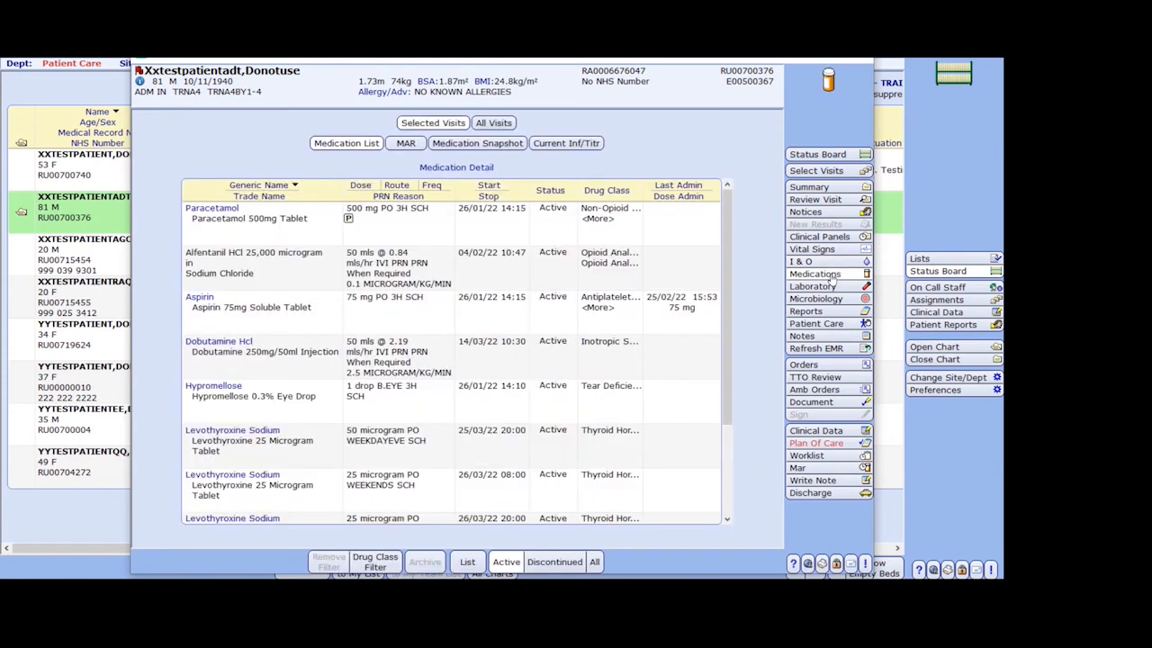
{"action": "left_click", "coordinate": [833, 285]}
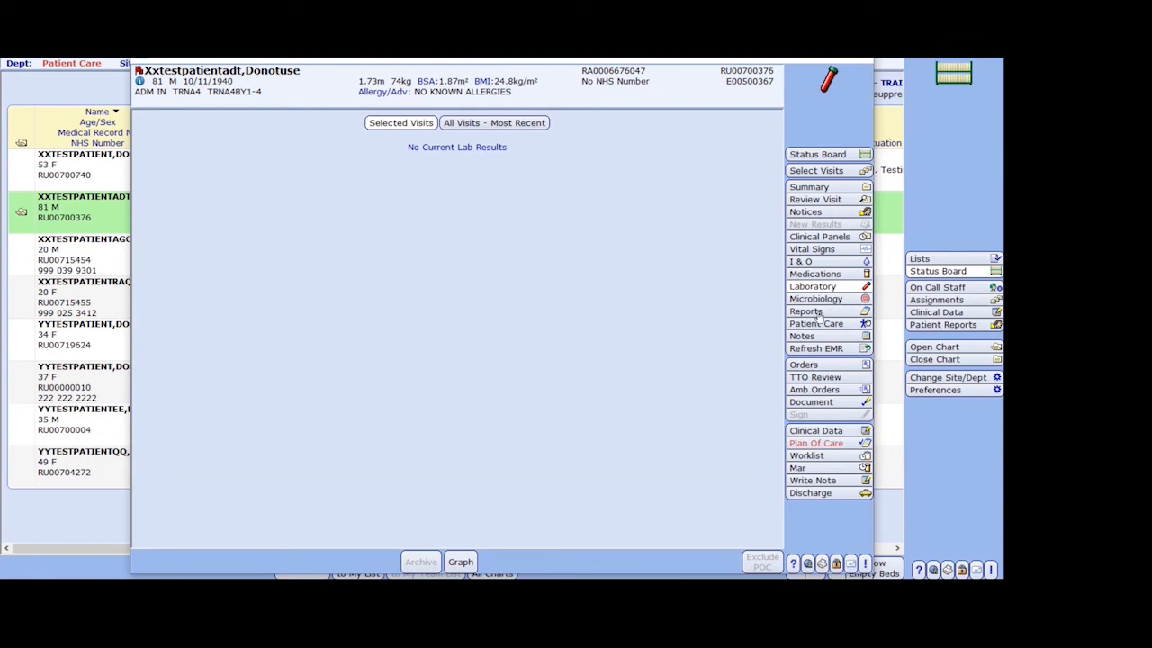
Step: Review the patient's exam reports, the patient care assessments and the clinical notes for the selected visits
{"action": "left_click", "coordinate": [815, 312]}
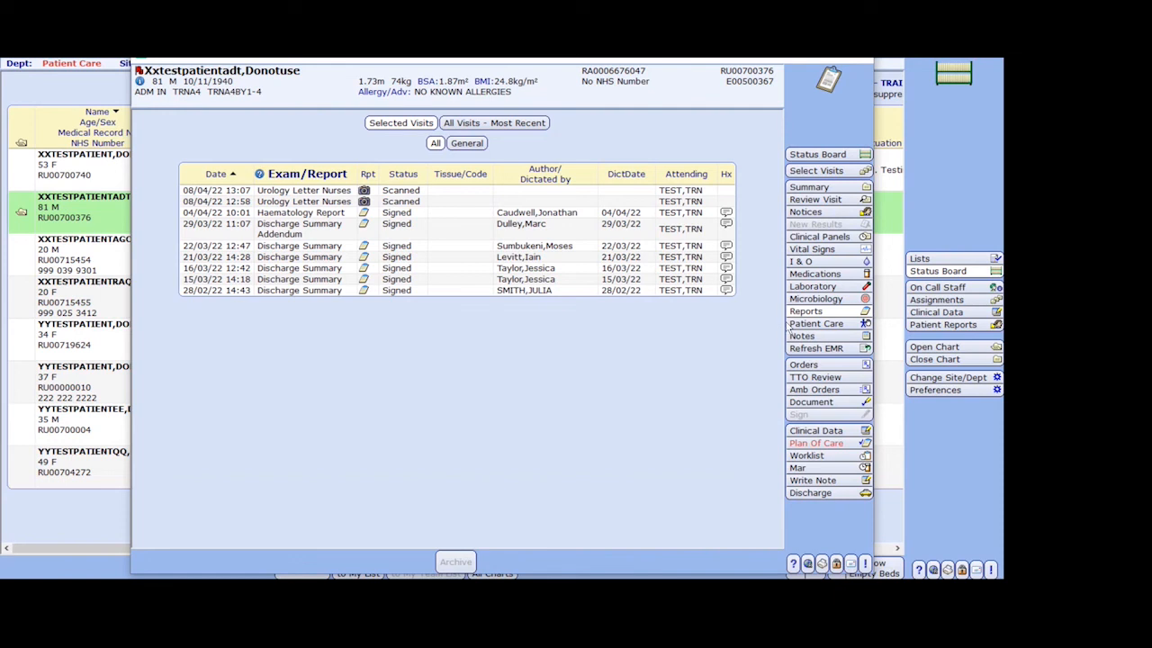
{"action": "left_click", "coordinate": [816, 326]}
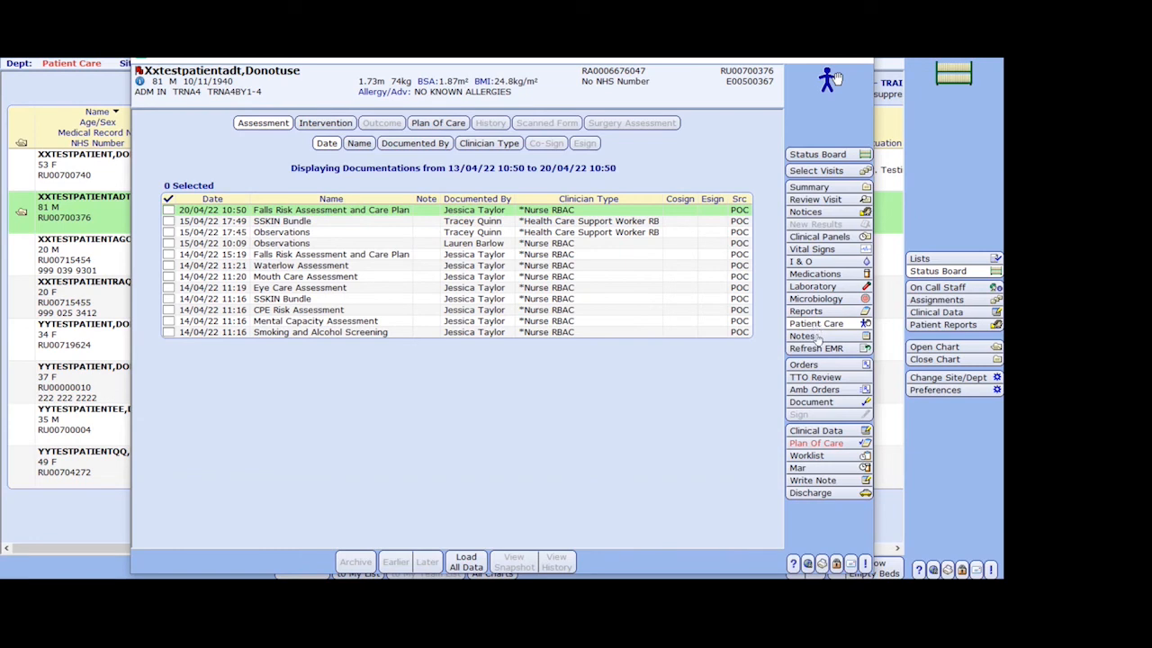
{"action": "left_click", "coordinate": [818, 338]}
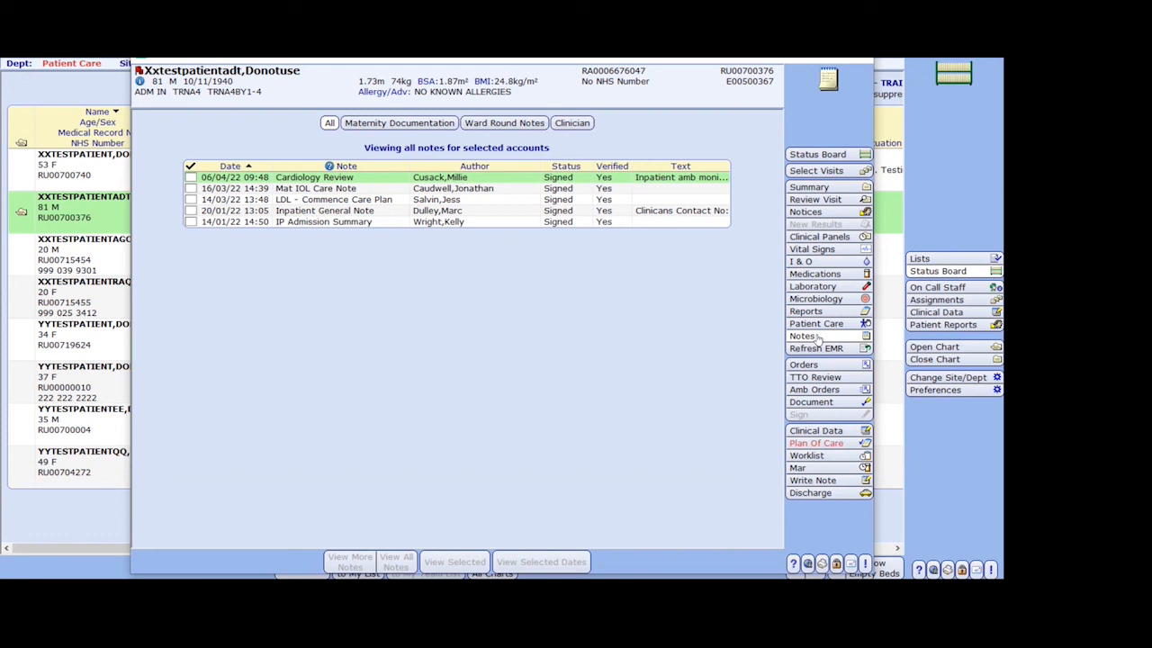
Step: Review the patient's current orders, the TTO medication review and the list of clinical documents
{"action": "left_click", "coordinate": [823, 365]}
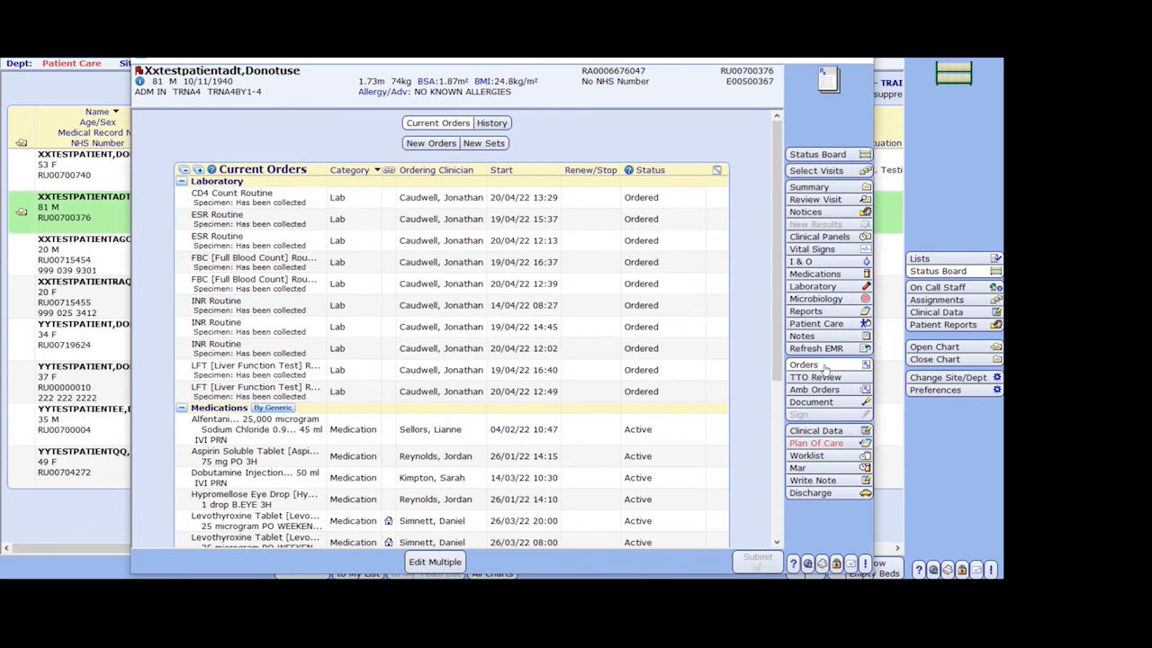
{"action": "left_click", "coordinate": [821, 378]}
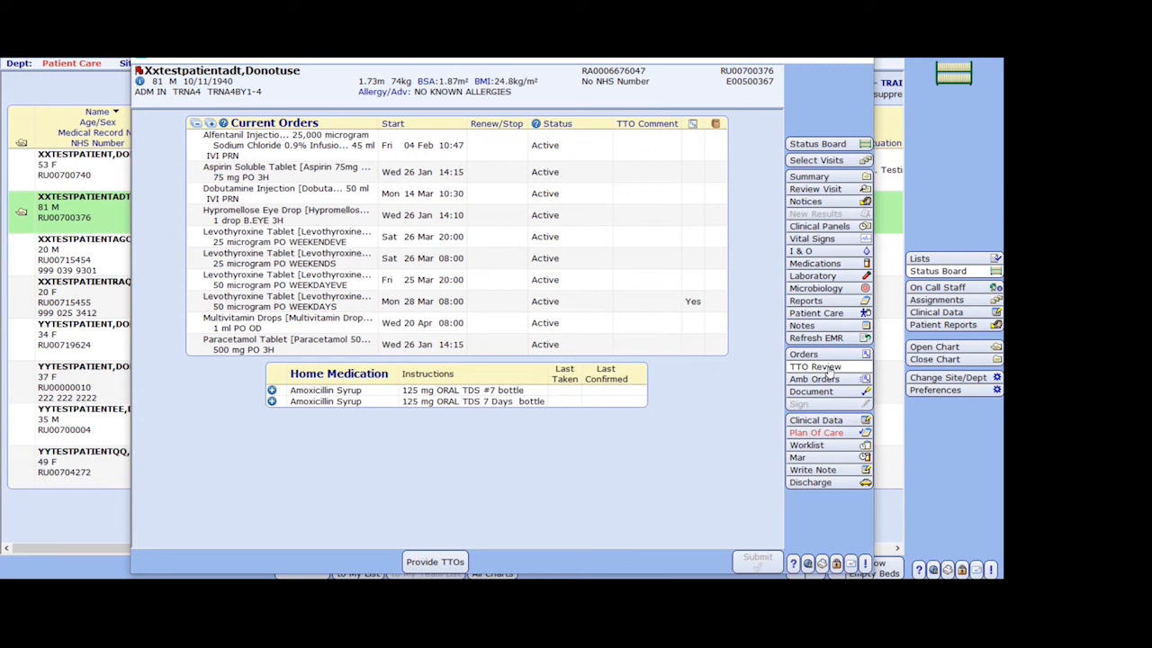
{"action": "left_click", "coordinate": [830, 395]}
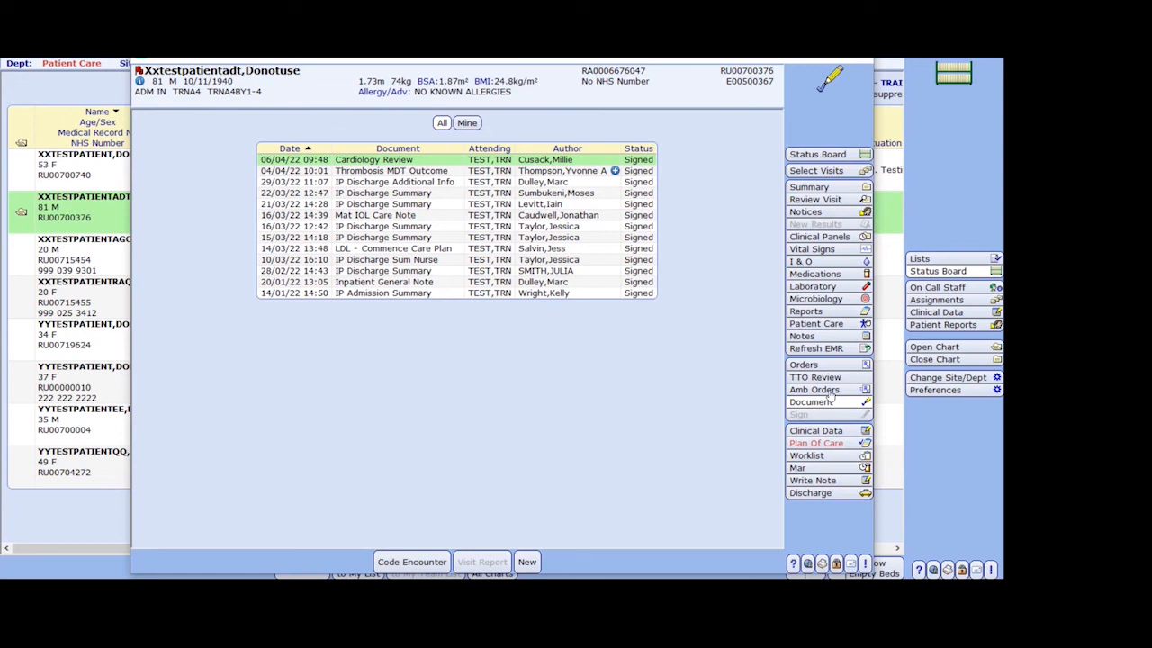
Step: View the patient's worklist of care items and the medication administration record (MAR)
{"action": "left_click", "coordinate": [828, 456]}
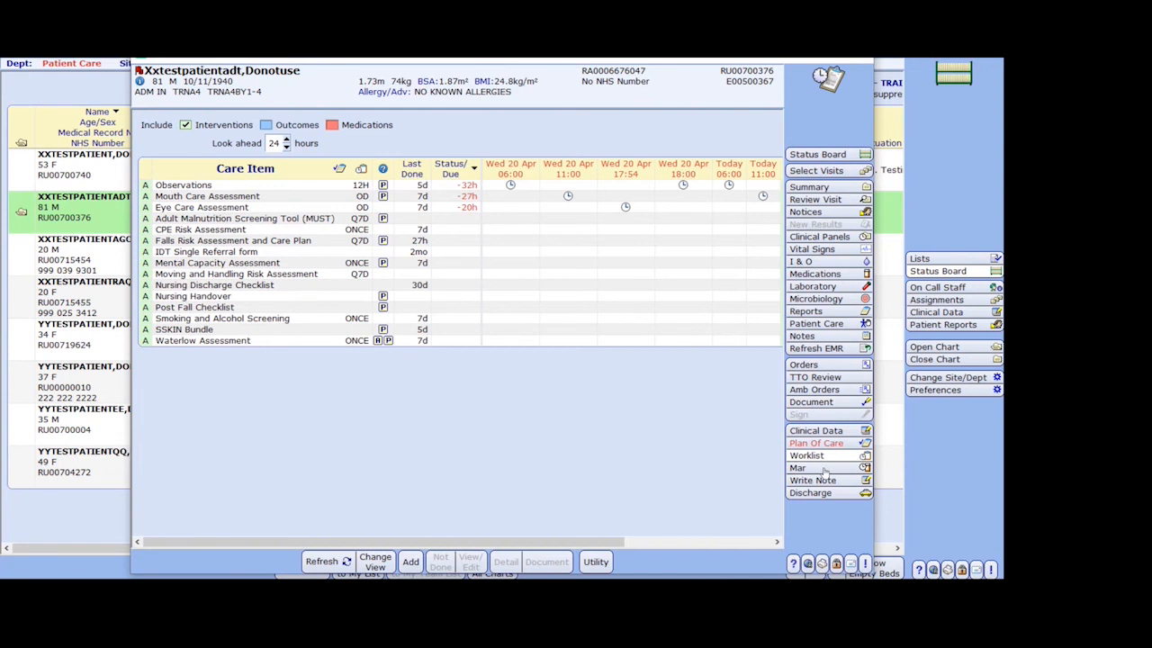
{"action": "left_click", "coordinate": [822, 469]}
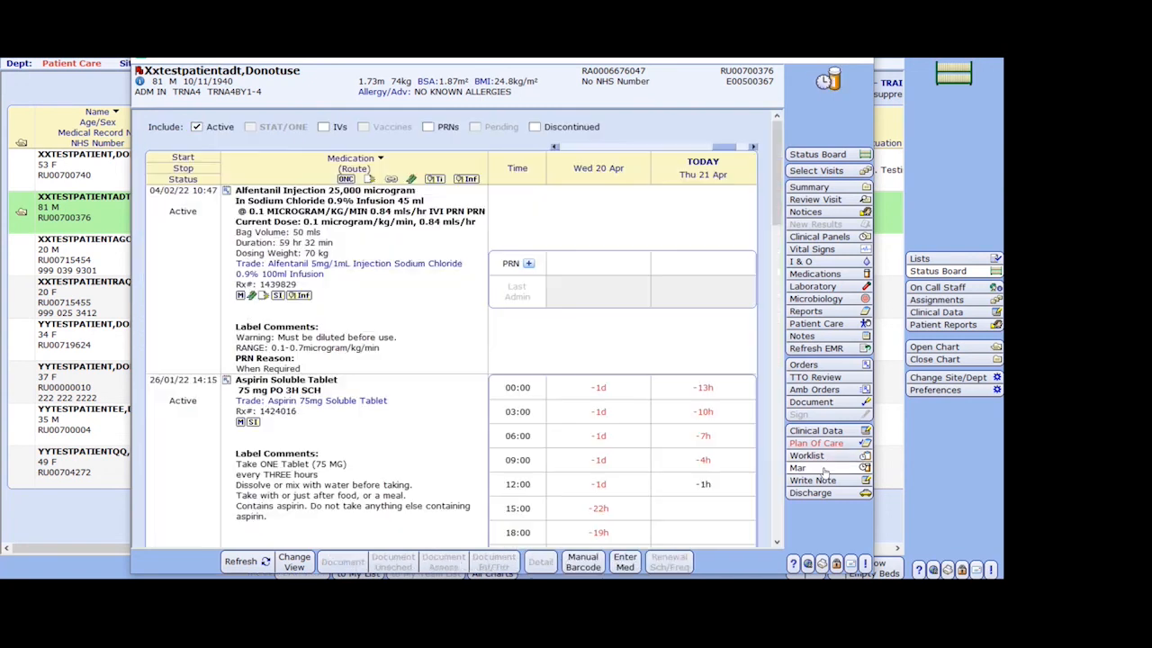